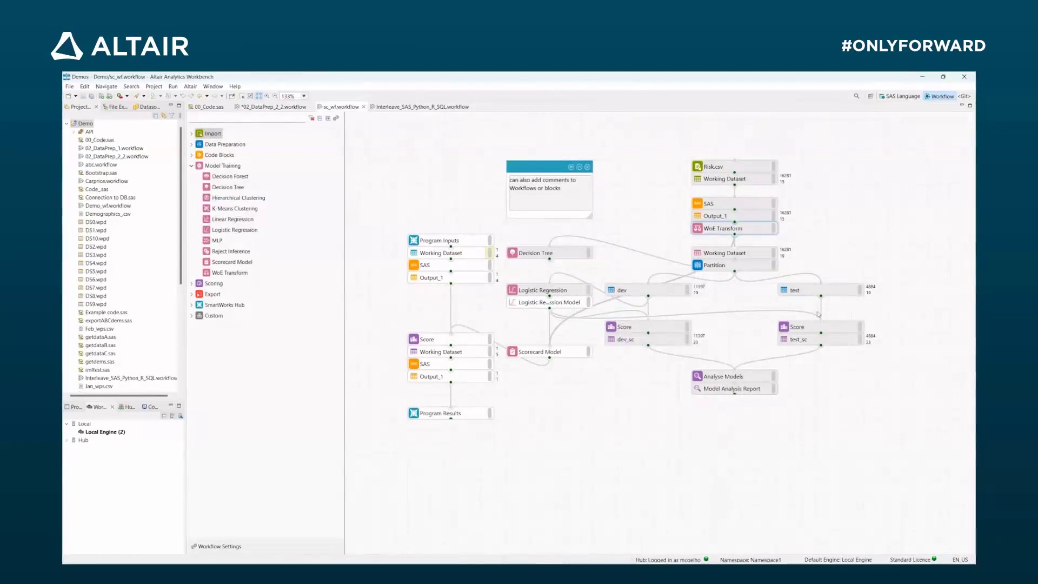
Review the Model Analysis Report's summary charts, statistics and confusion matrix, and close the report.
{"action": "double_click", "coordinate": [727, 389]}
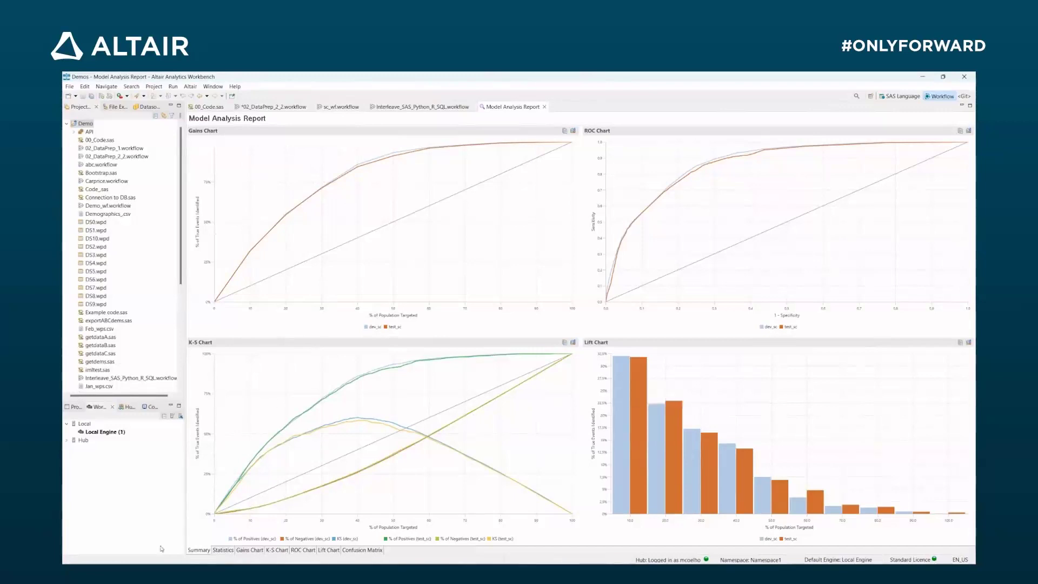
{"action": "left_click", "coordinate": [228, 550]}
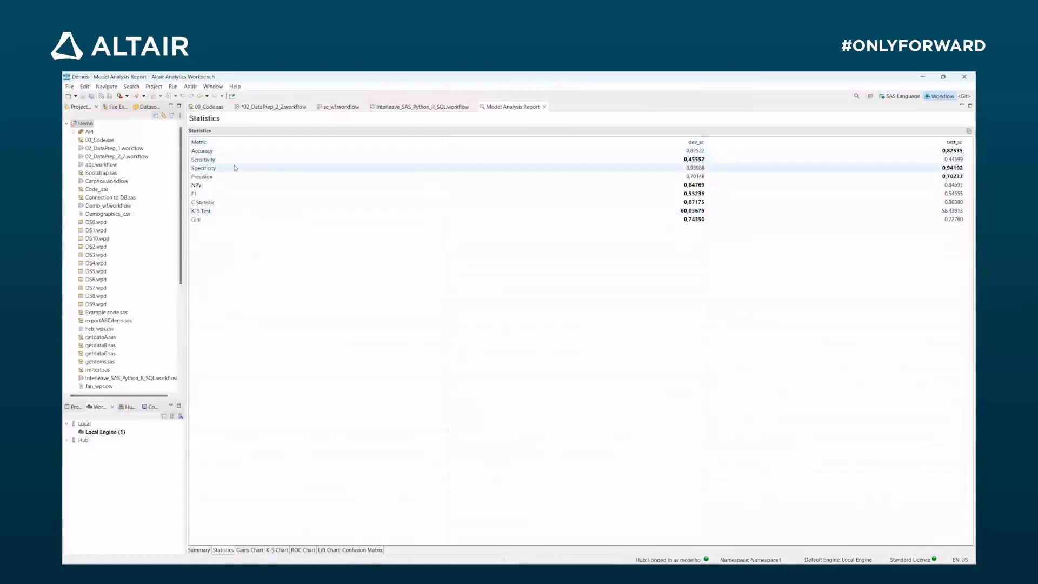
{"action": "left_click", "coordinate": [361, 550]}
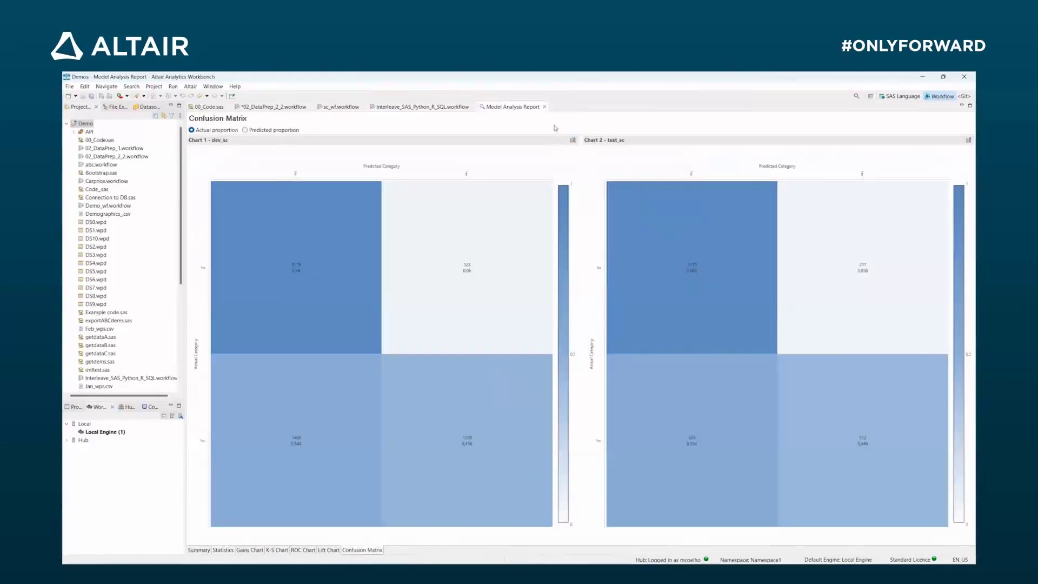
{"action": "left_click", "coordinate": [544, 106]}
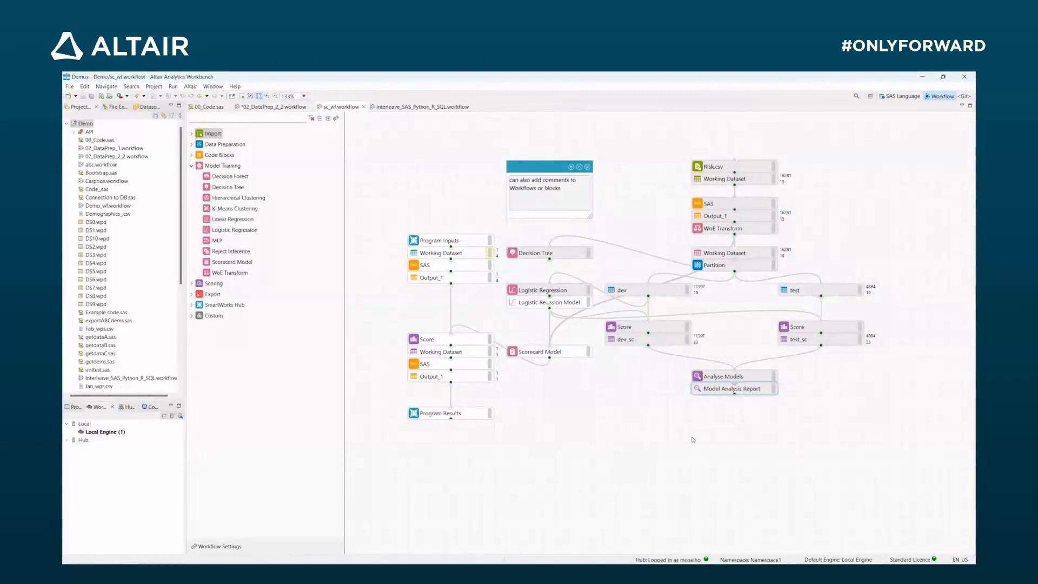
Show the SmartWorks Hub workflow blocks and open Hub Administration in the Altair SLC Hub portal in Firefox.
{"action": "left_click", "coordinate": [192, 306]}
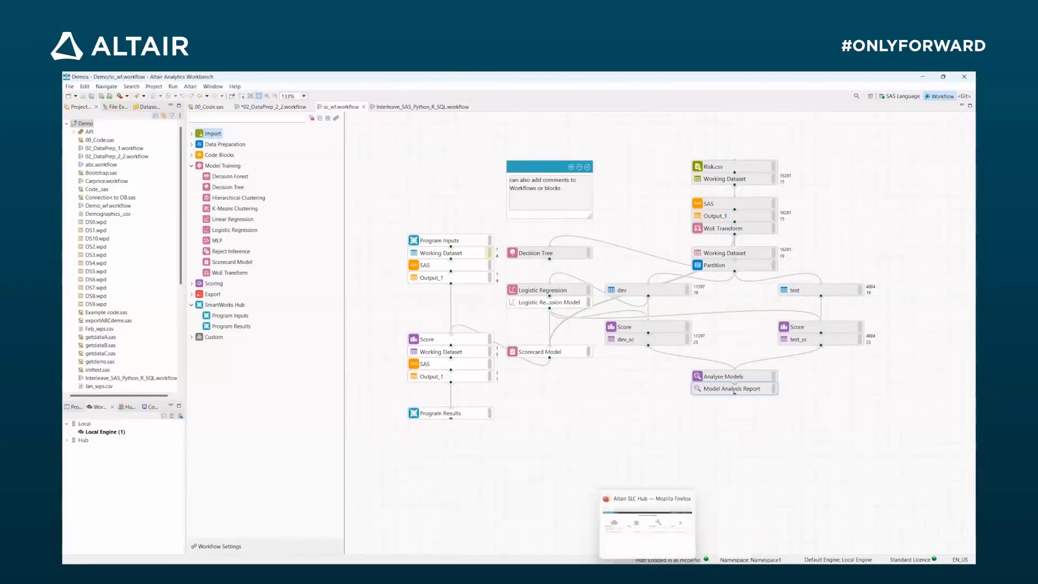
{"action": "left_click", "coordinate": [649, 535]}
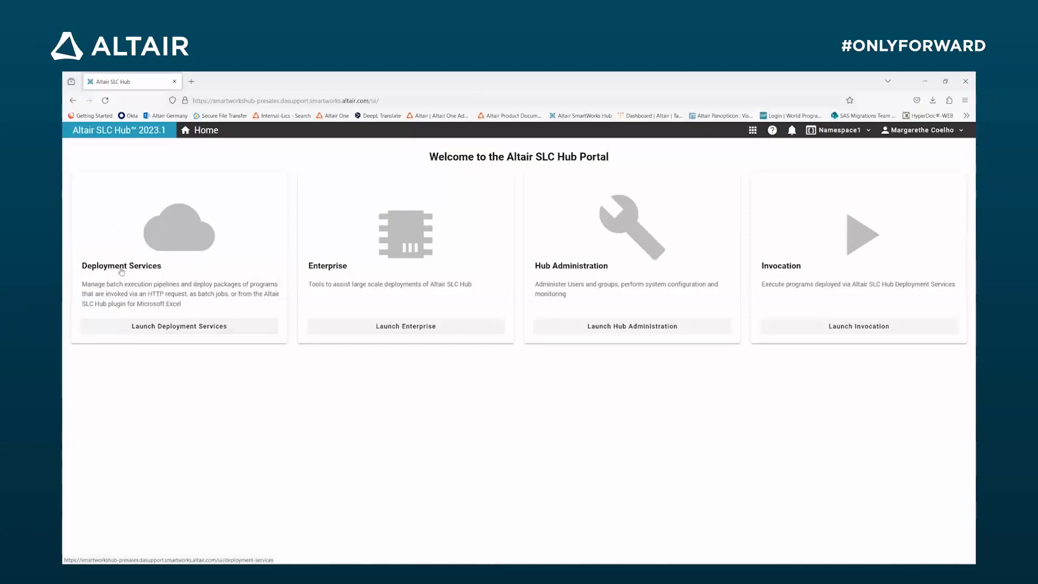
{"action": "left_click", "coordinate": [638, 236]}
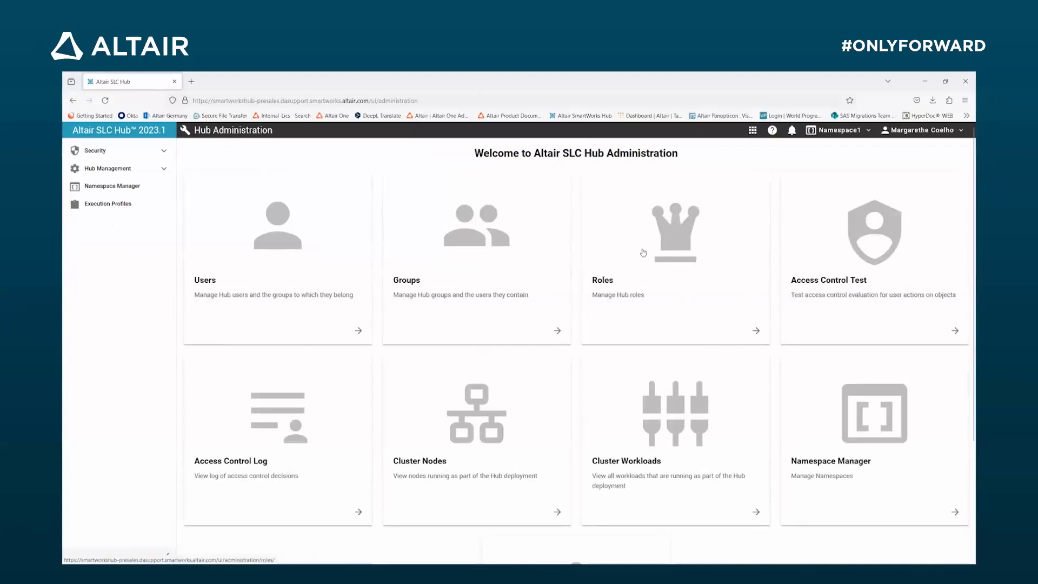
Check which namespaces are available in Hub Administration without switching to another one.
{"action": "left_click", "coordinate": [839, 132]}
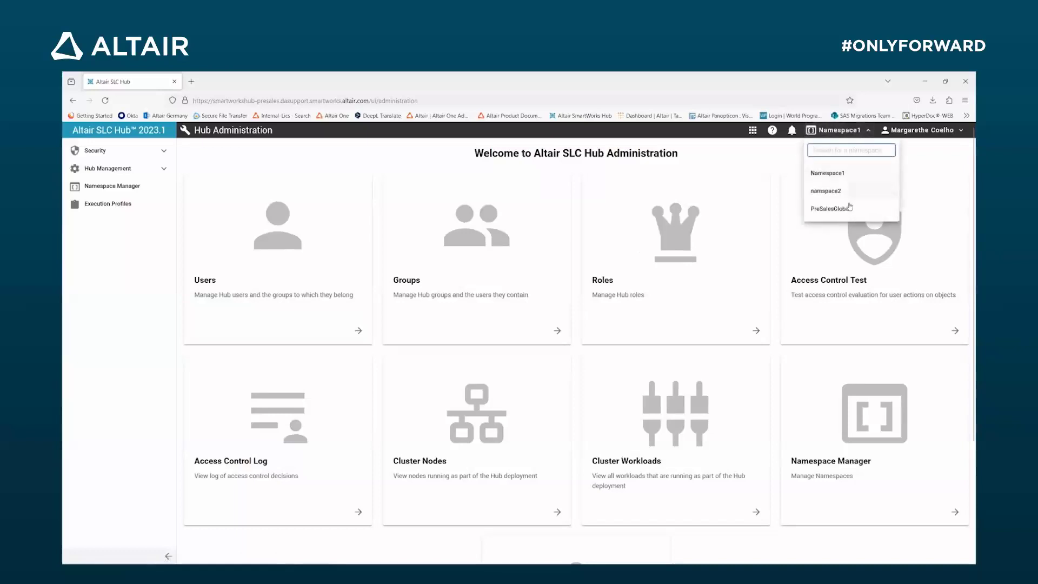
{"action": "left_click", "coordinate": [717, 156]}
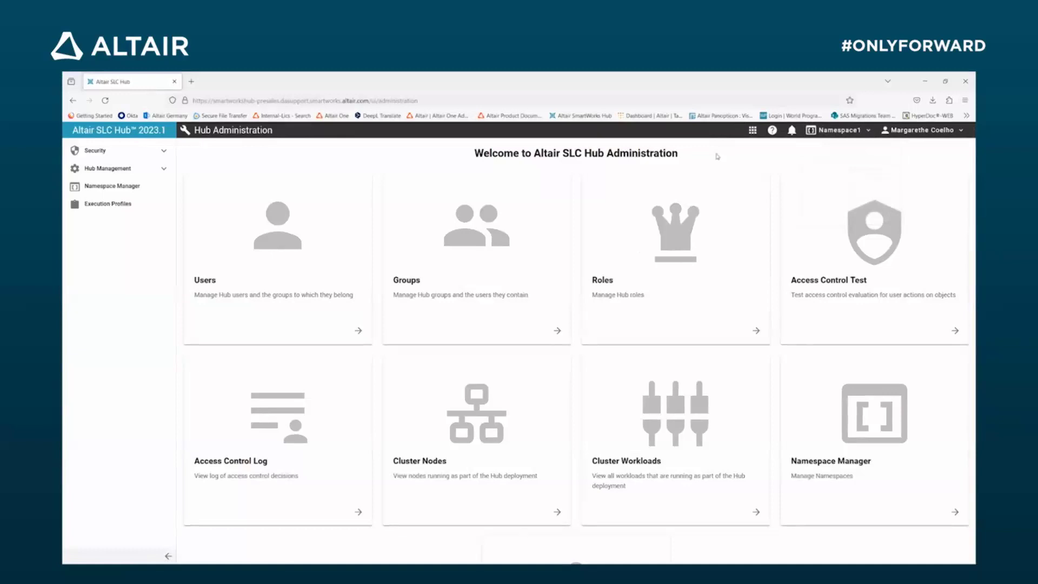
{"action": "left_click", "coordinate": [867, 131]}
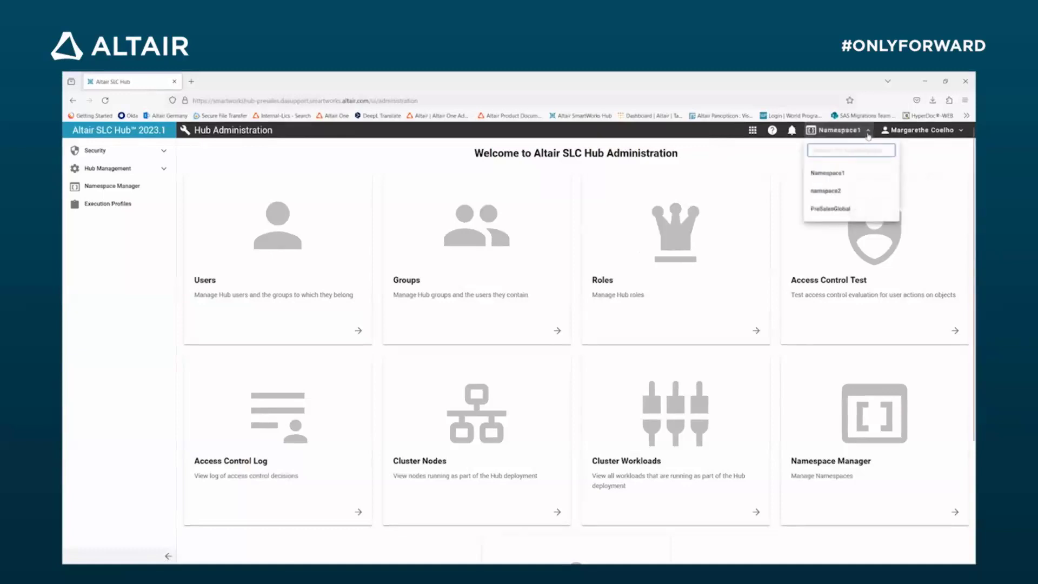
{"action": "left_click", "coordinate": [713, 149]}
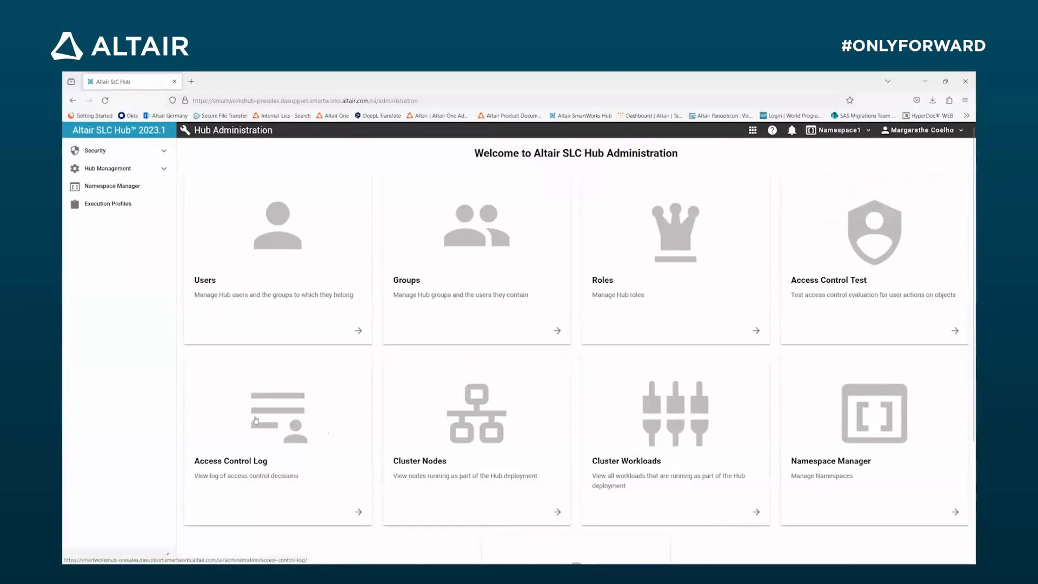
View the Access Control Log and look over the remaining Hub Administration sections, including Execution Profiles.
{"action": "left_click", "coordinate": [263, 451]}
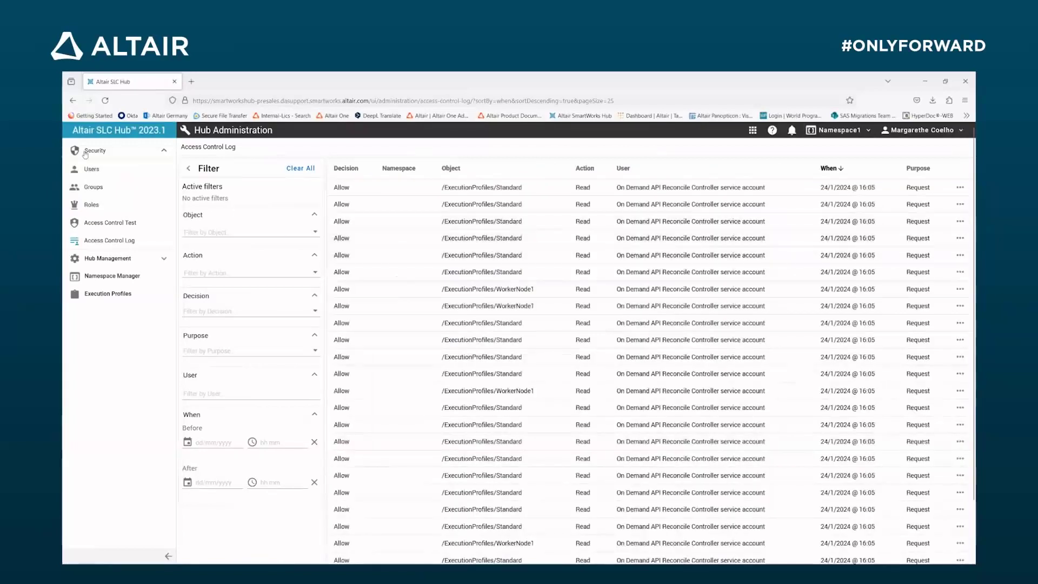
{"action": "left_click", "coordinate": [75, 102]}
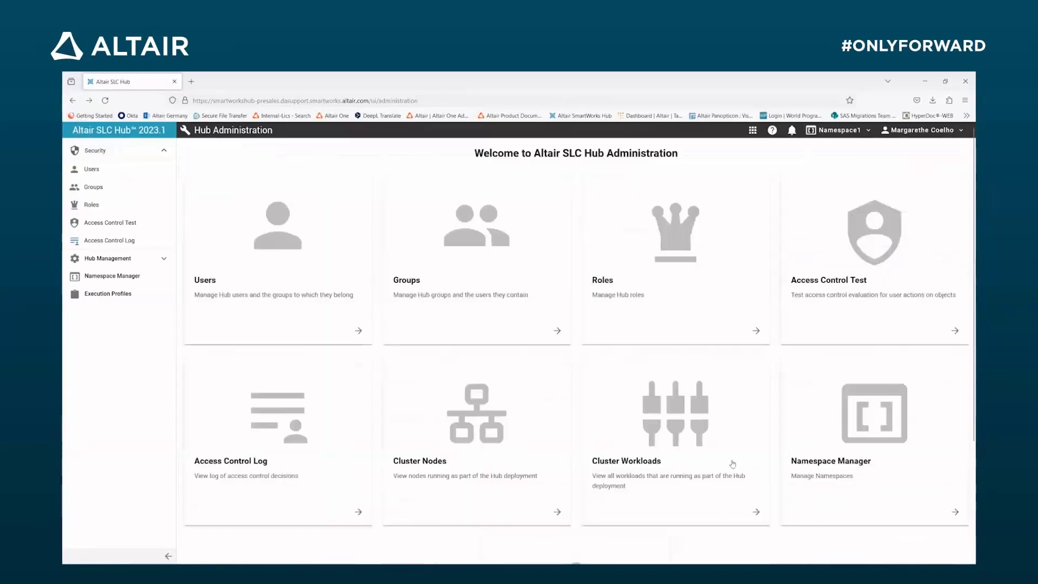
{"action": "scroll", "coordinate": [728, 436], "scroll_direction": "down", "scroll_amount": 3}
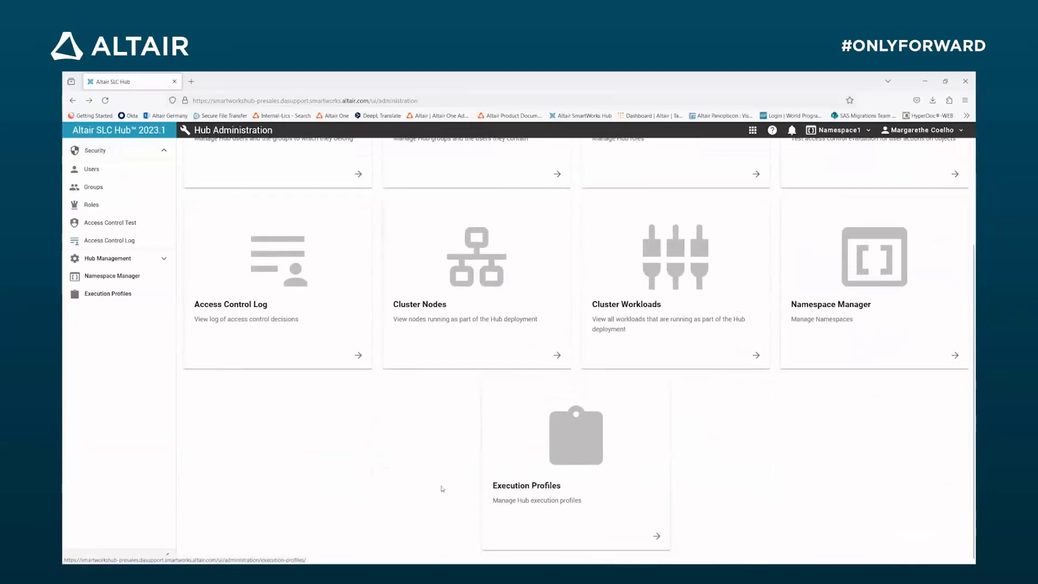
{"action": "scroll", "coordinate": [397, 453], "scroll_direction": "up", "scroll_amount": 3}
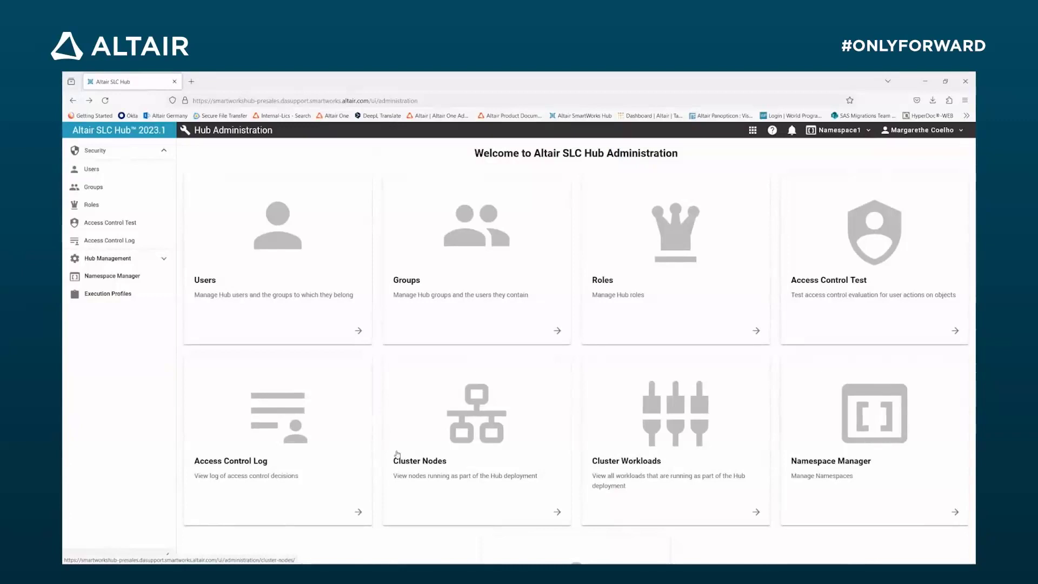
Open the ExternalDB library definition in the Hub's Enterprise area and examine its connection information and libname bindings.
{"action": "left_click", "coordinate": [120, 130]}
{"action": "left_click", "coordinate": [360, 249]}
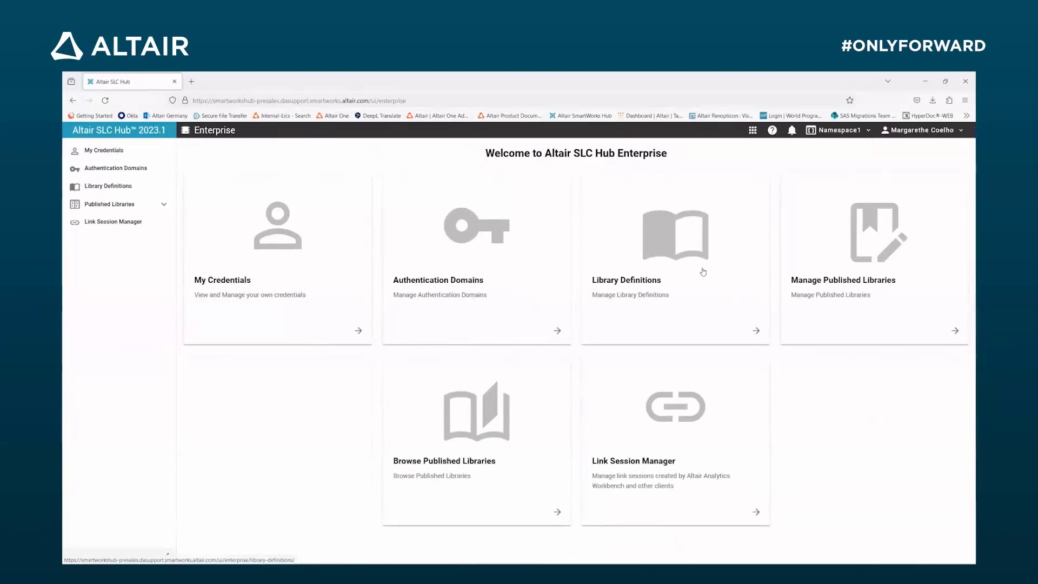
{"action": "left_click", "coordinate": [676, 290]}
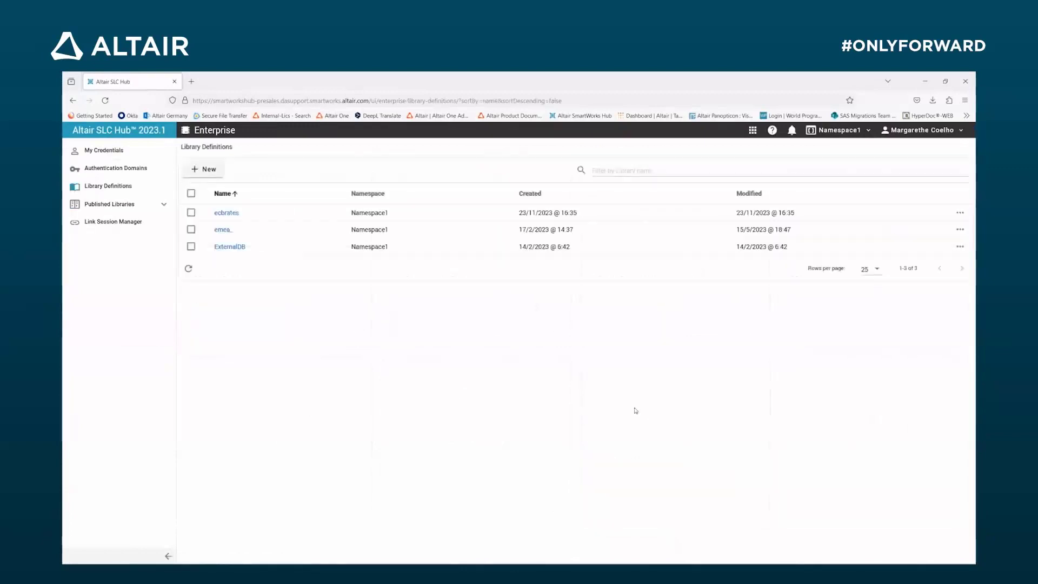
{"action": "left_click", "coordinate": [219, 247]}
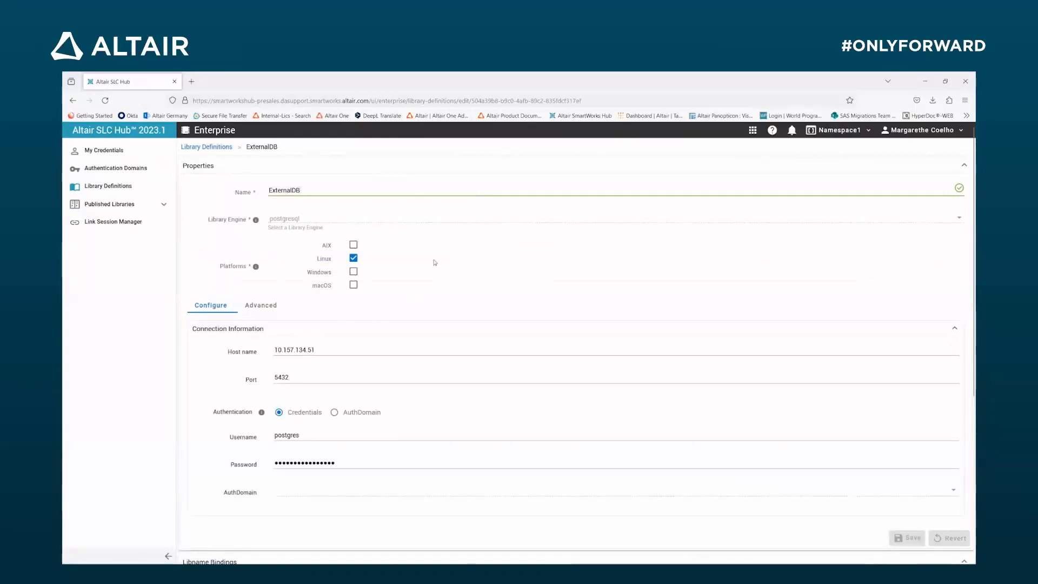
{"action": "scroll", "coordinate": [434, 262], "scroll_direction": "down", "scroll_amount": 3}
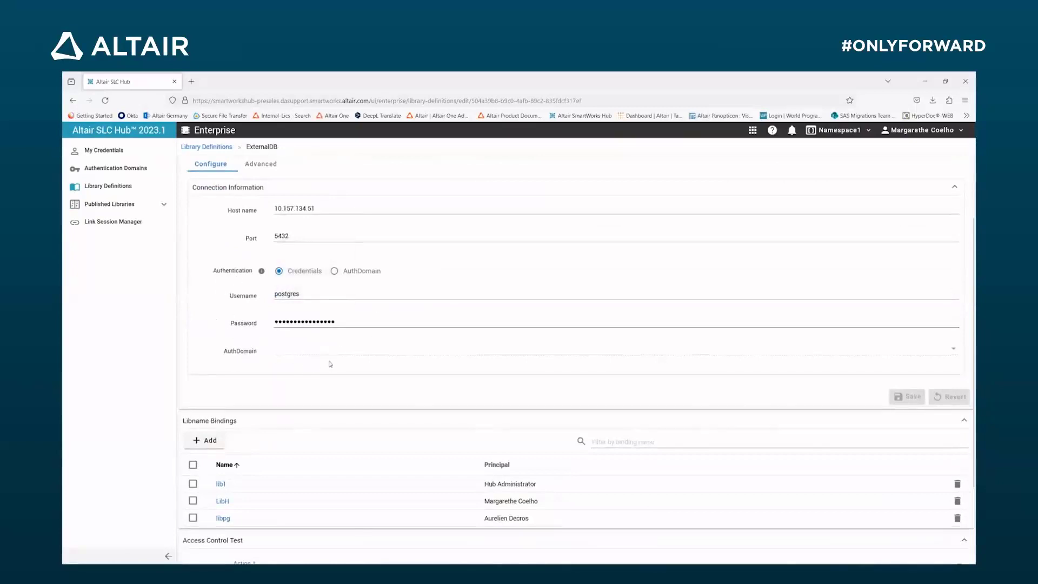
{"action": "scroll", "coordinate": [331, 360], "scroll_direction": "down", "scroll_amount": 2}
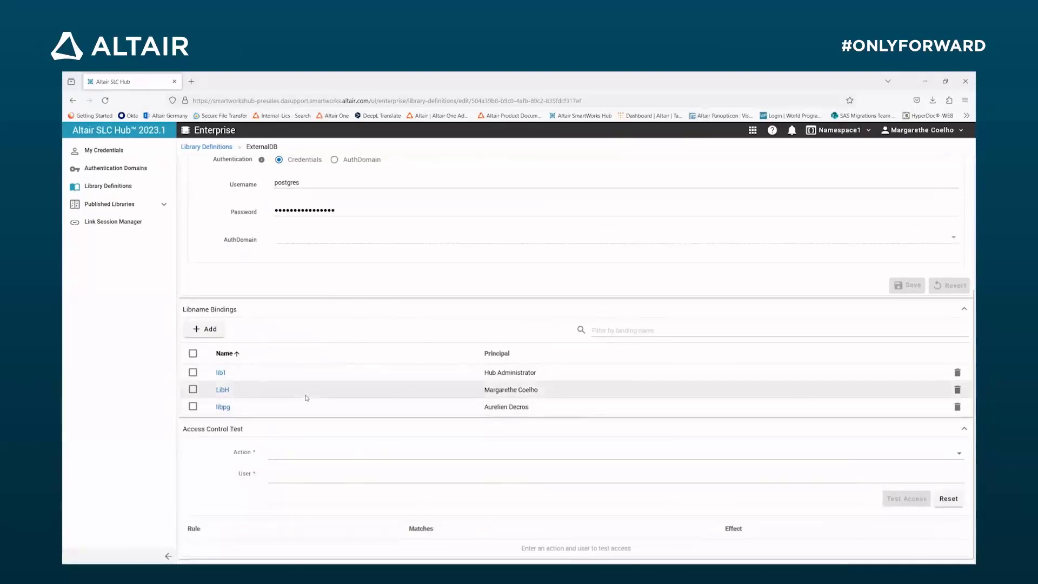
{"action": "scroll", "coordinate": [287, 379], "scroll_direction": "up", "scroll_amount": 5}
{"action": "scroll", "coordinate": [271, 361], "scroll_direction": "down", "scroll_amount": 5}
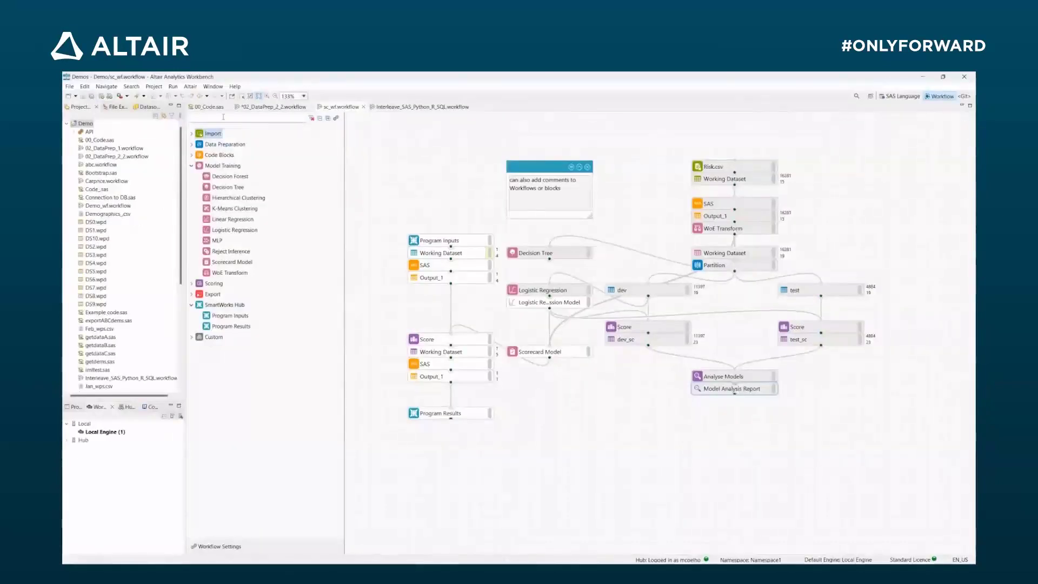
Switch to Altair Analytics Workbench, show 00_Code.sas in the SAS Language perspective and inspect the Hub Server's libh library.
{"action": "left_click", "coordinate": [207, 108]}
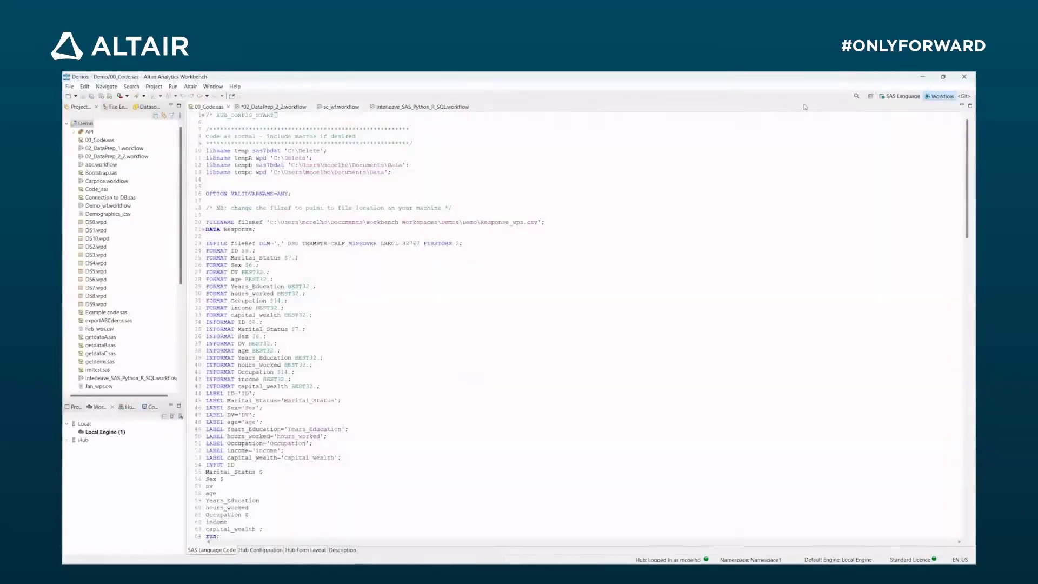
{"action": "left_click", "coordinate": [893, 96]}
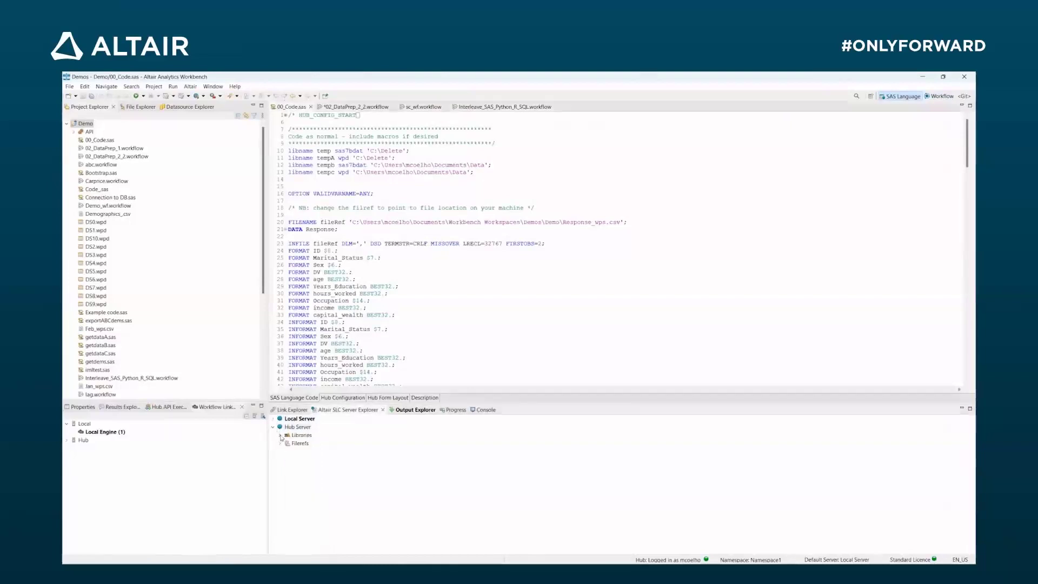
{"action": "left_click", "coordinate": [280, 435]}
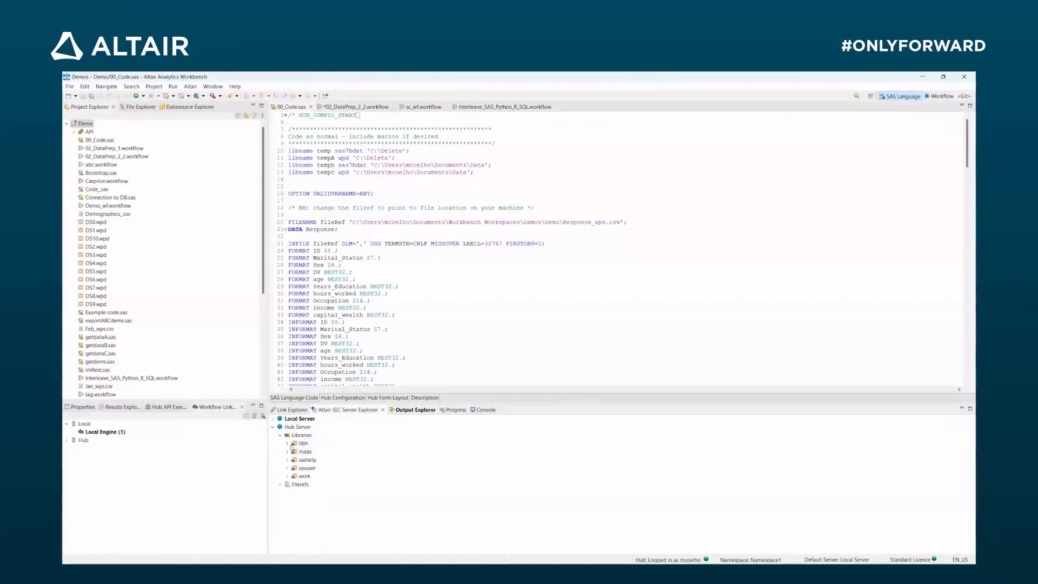
{"action": "left_click", "coordinate": [288, 443]}
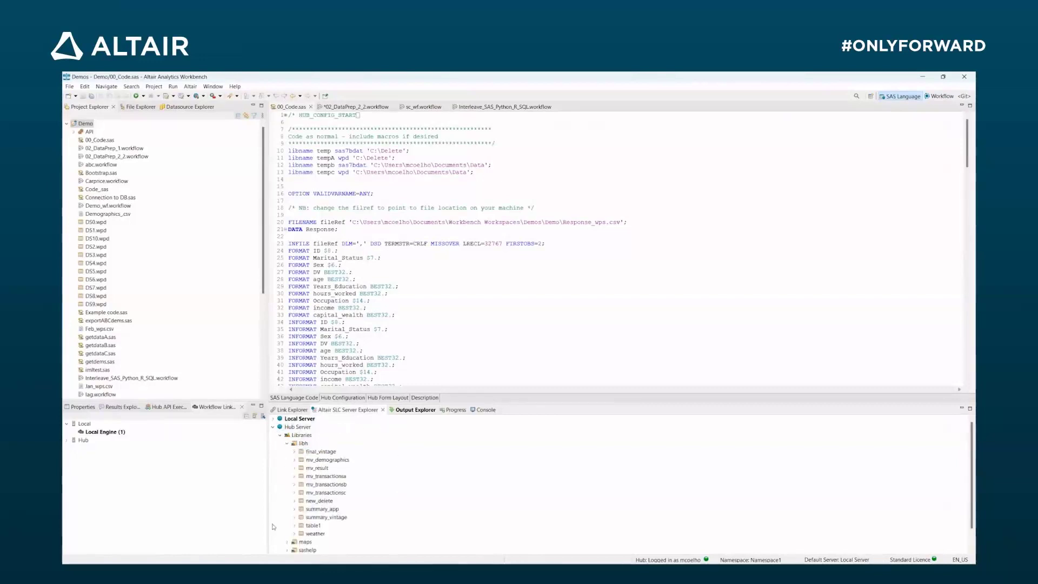
{"action": "left_click", "coordinate": [287, 443]}
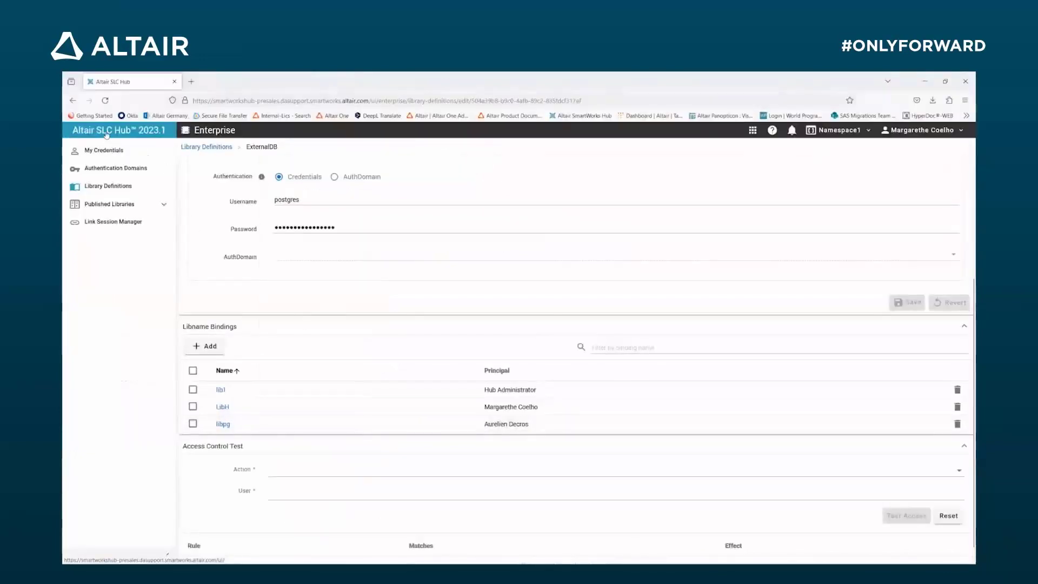
Open the Hub's Enterprise area, check the Hub add-in in the Risk_Excel_example workbook and return to the Hub.
{"action": "left_click", "coordinate": [107, 135]}
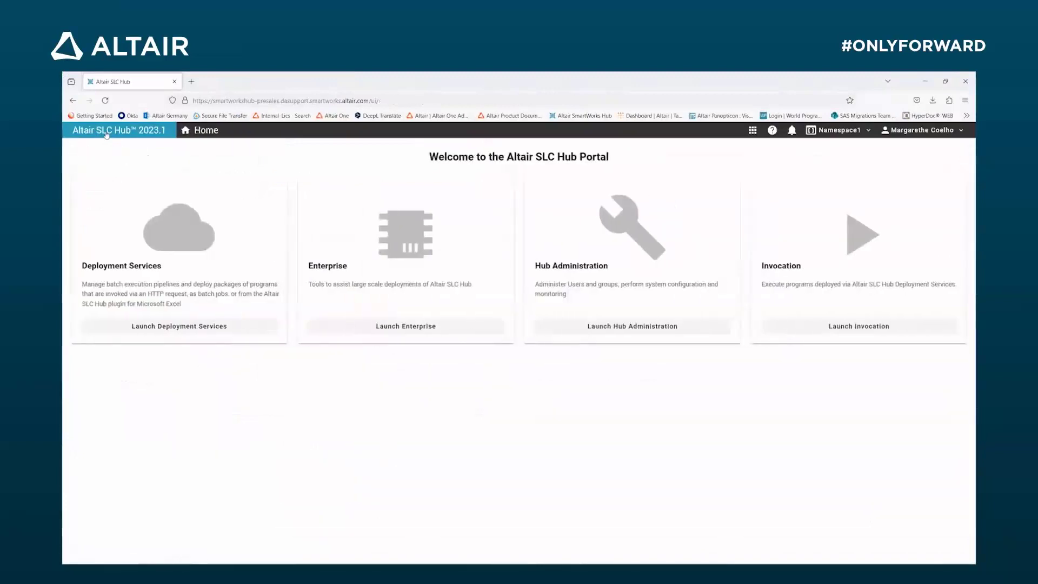
{"action": "left_click", "coordinate": [409, 281]}
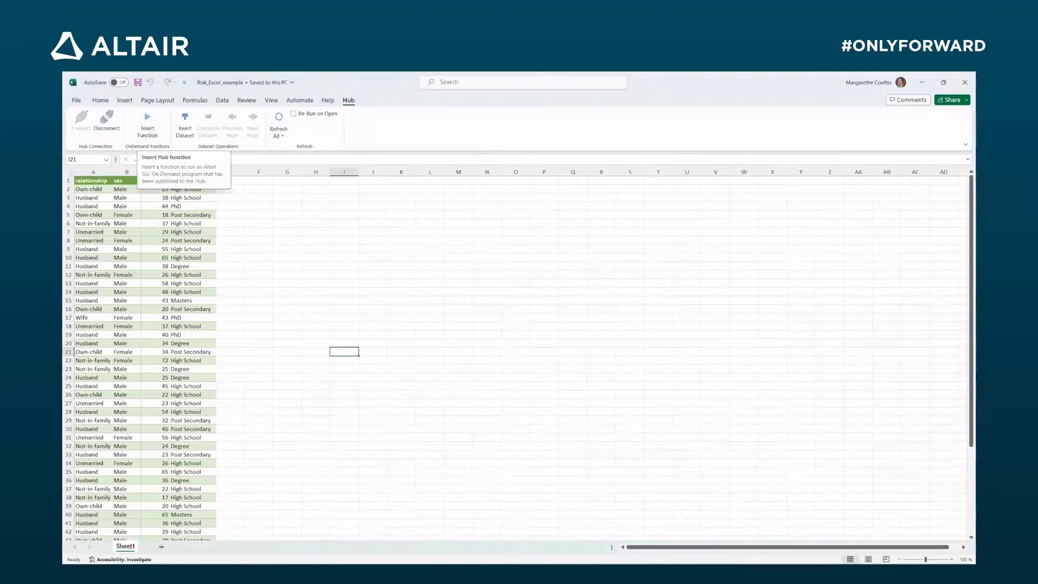
{"action": "mouse_move", "coordinate": [647, 563]}
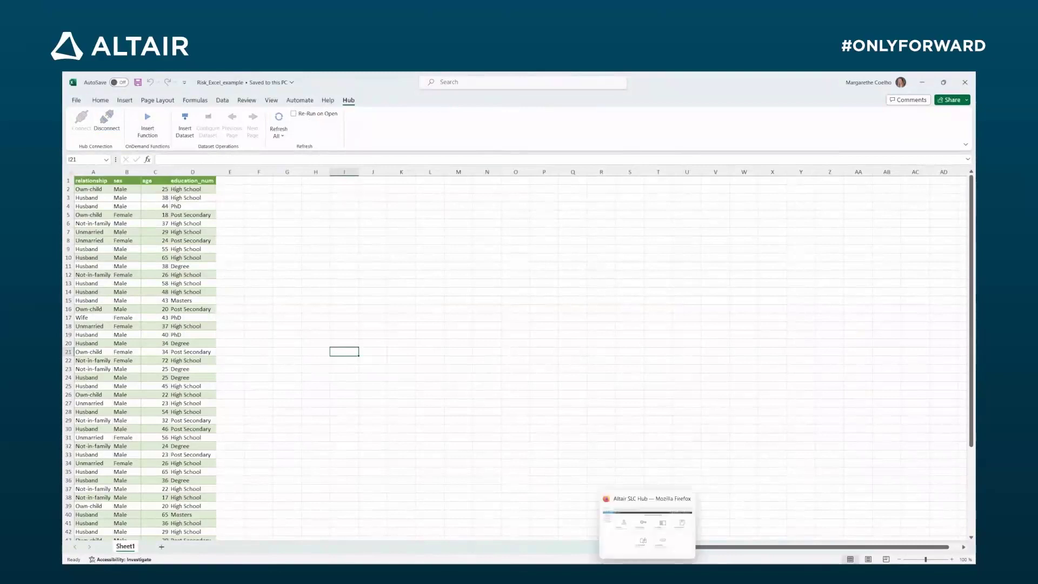
{"action": "left_click", "coordinate": [647, 527]}
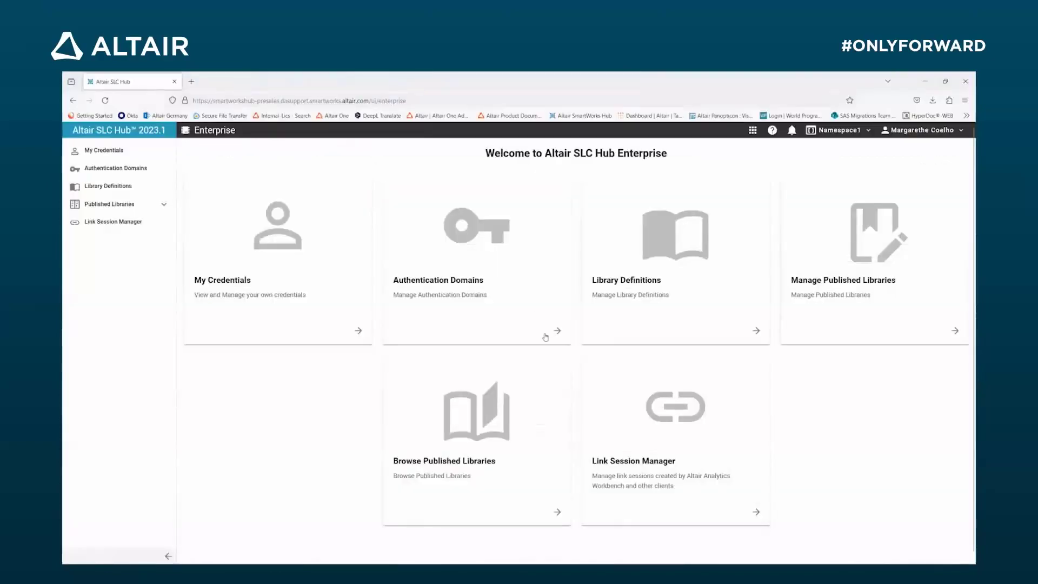
View the deployments list in Deployment Services and filter the program directory by the MC_deployed category.
{"action": "left_click", "coordinate": [108, 131]}
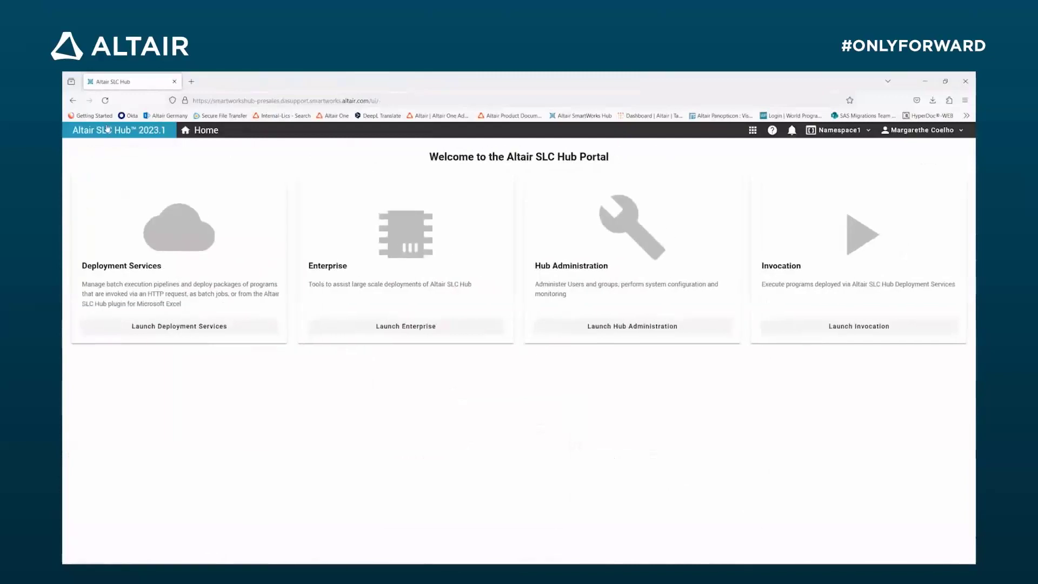
{"action": "left_click", "coordinate": [203, 247]}
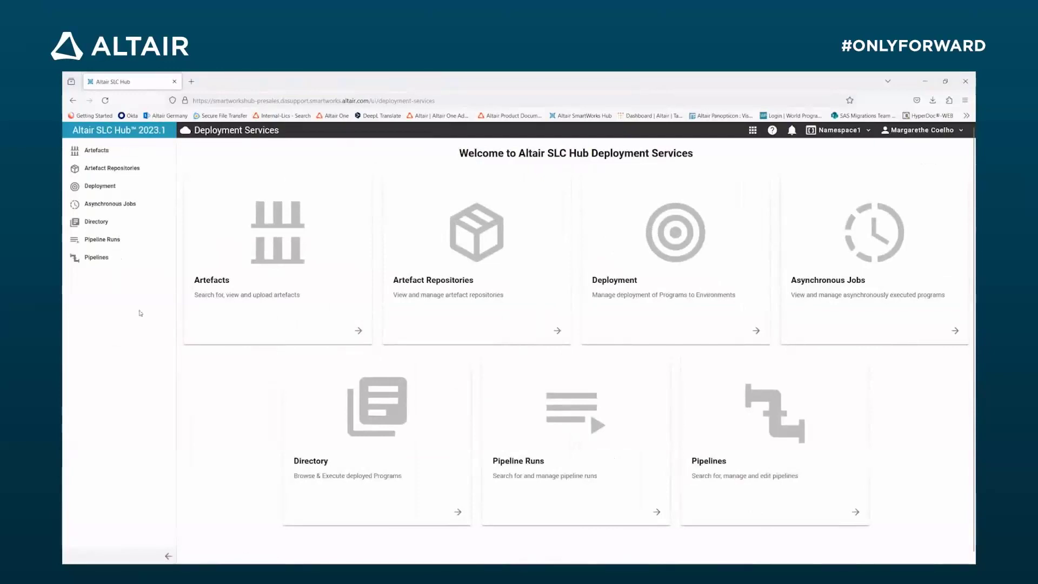
{"action": "left_click", "coordinate": [100, 187]}
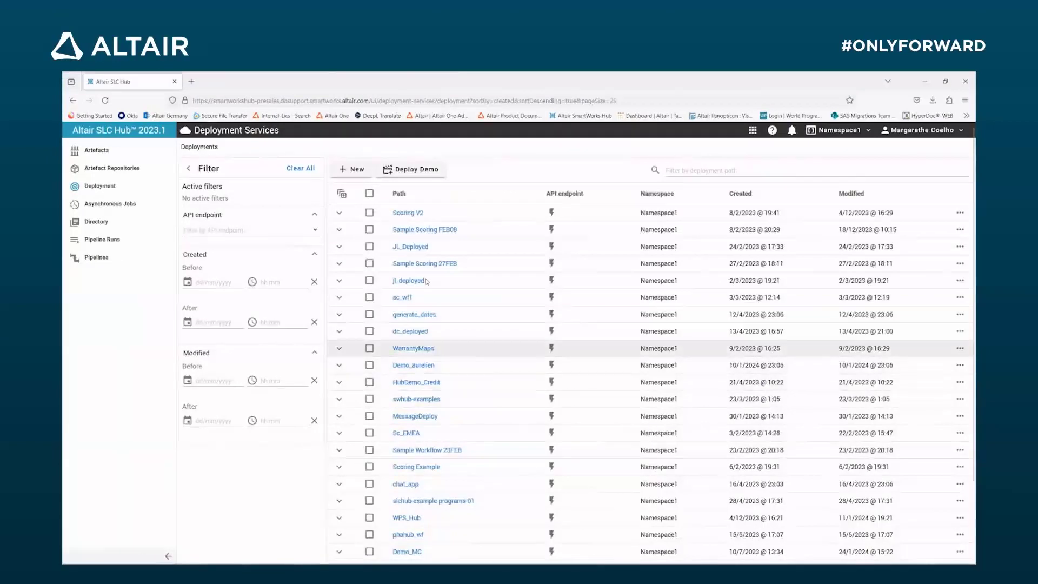
{"action": "left_click", "coordinate": [104, 222]}
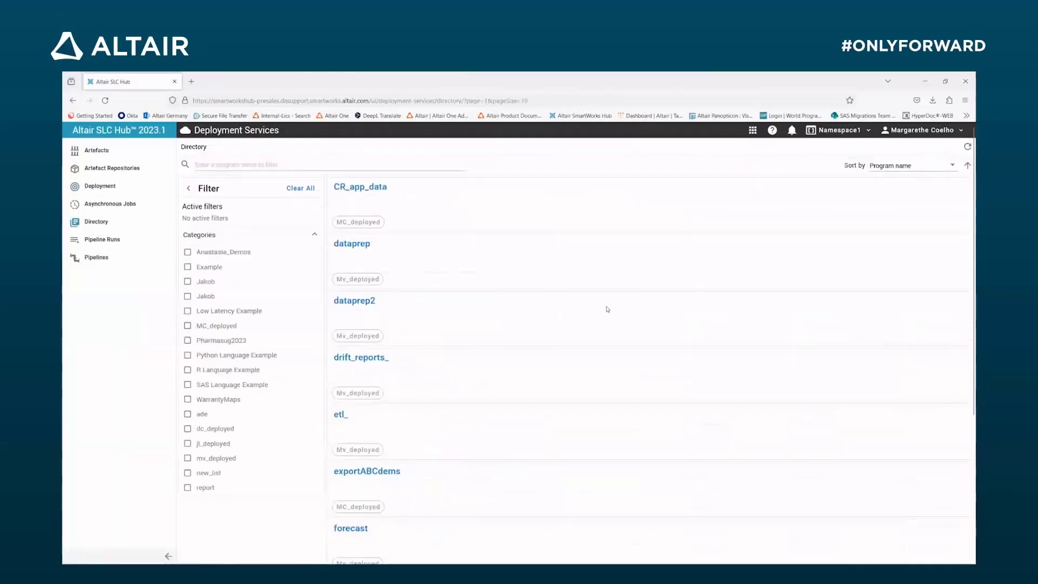
{"action": "left_click", "coordinate": [187, 325]}
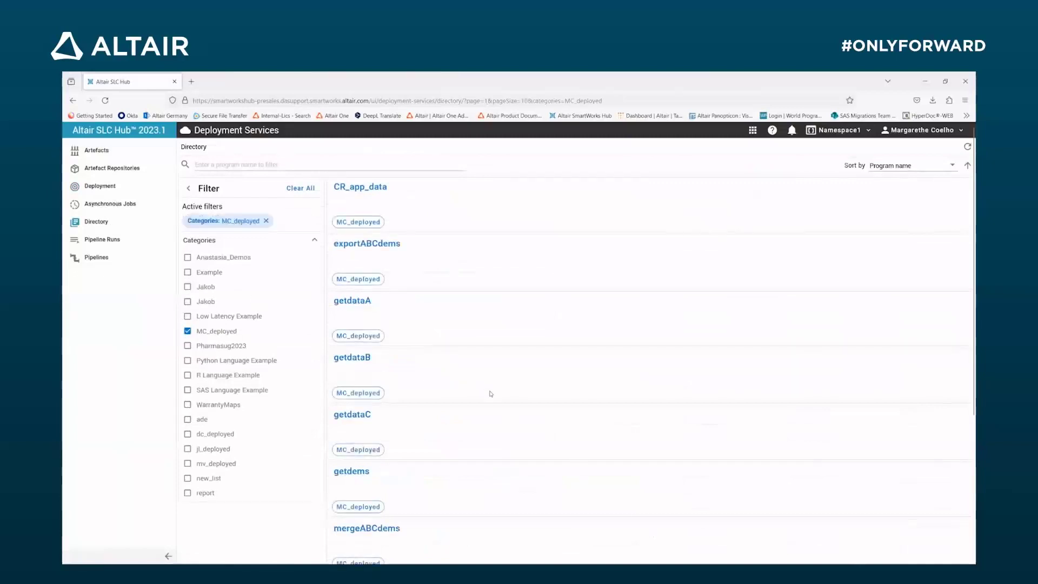
Open the sc_wf program from the filtered directory and run it with its preset input values.
{"action": "scroll", "coordinate": [433, 420], "scroll_direction": "down", "scroll_amount": 4}
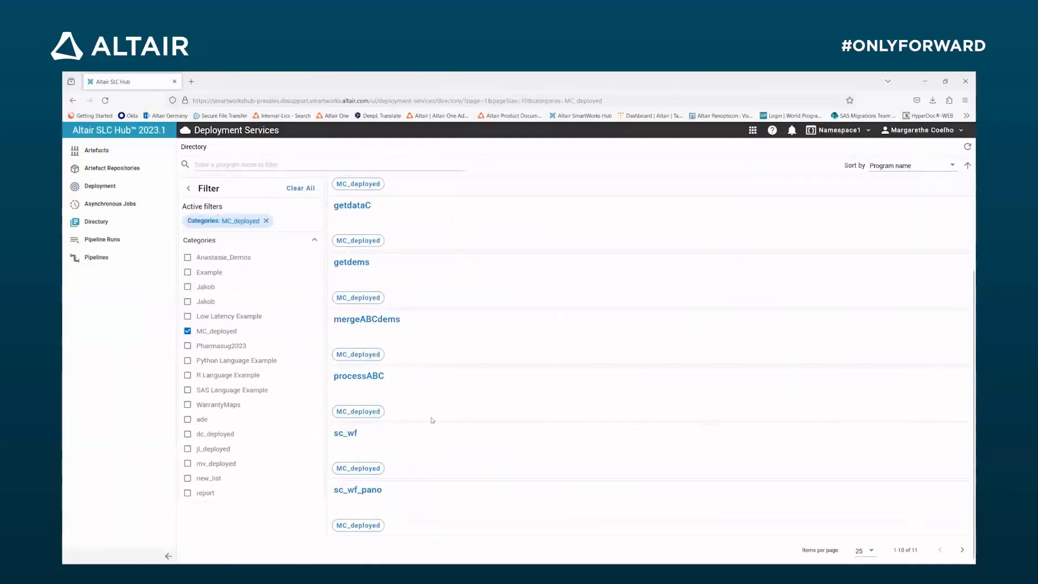
{"action": "left_click", "coordinate": [344, 434]}
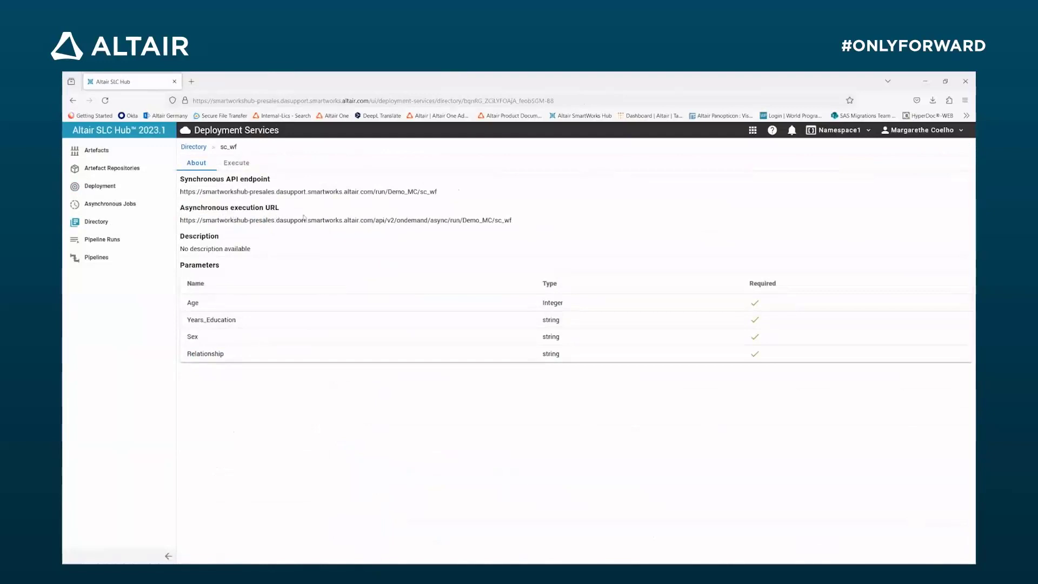
{"action": "left_click", "coordinate": [241, 165]}
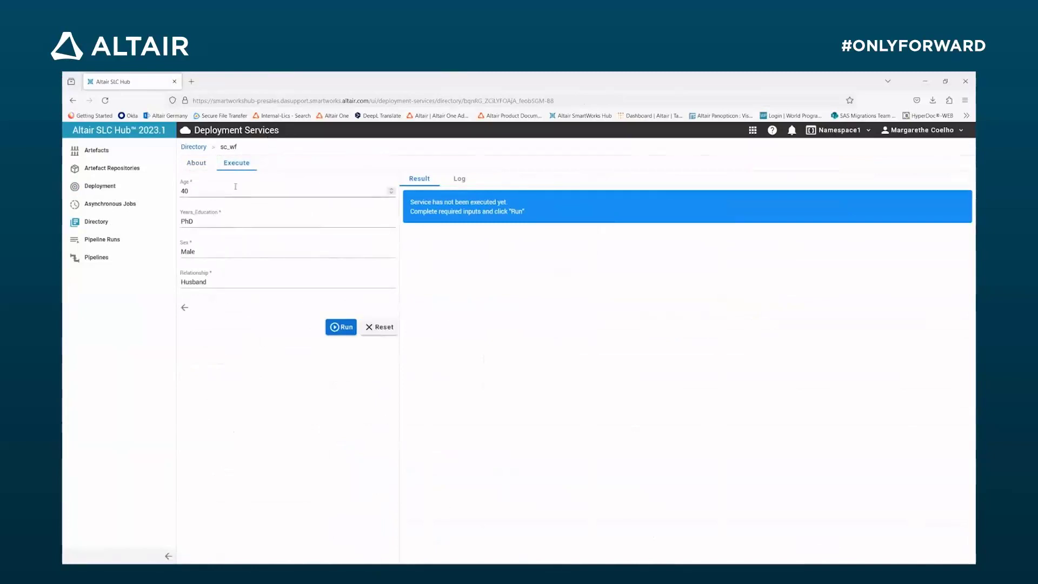
{"action": "left_click", "coordinate": [335, 327]}
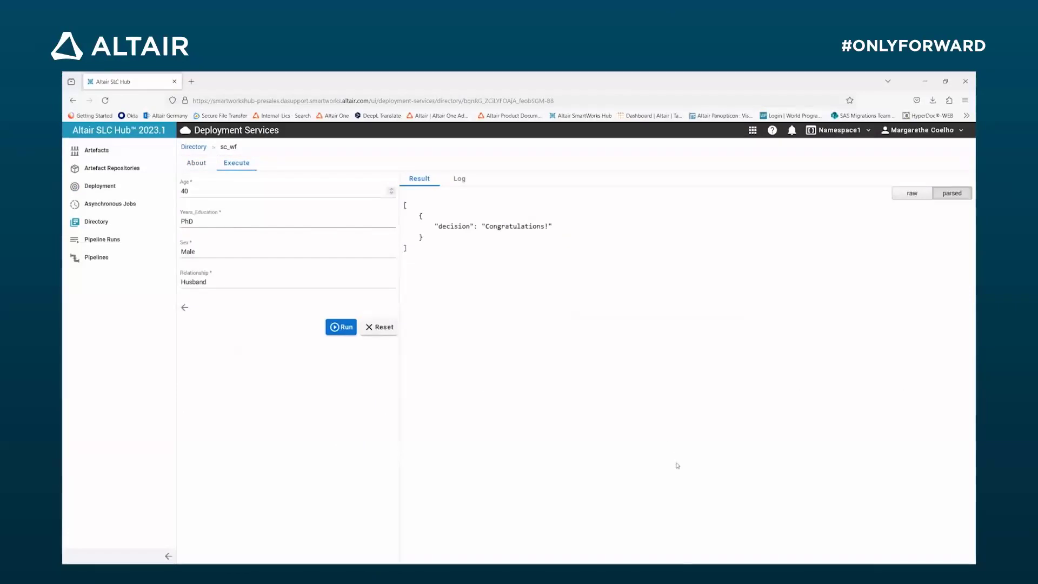
Switch to Altair Analytics Workbench and examine the decision code in the SAS block beneath the Score block of sc_wf.workflow.
{"action": "mouse_move", "coordinate": [687, 562]}
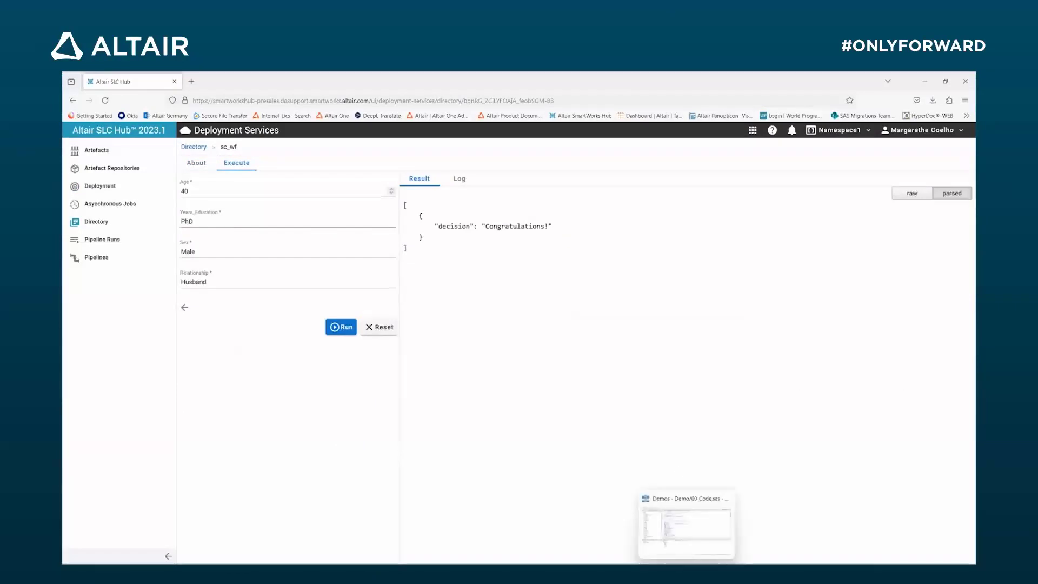
{"action": "left_click", "coordinate": [685, 525]}
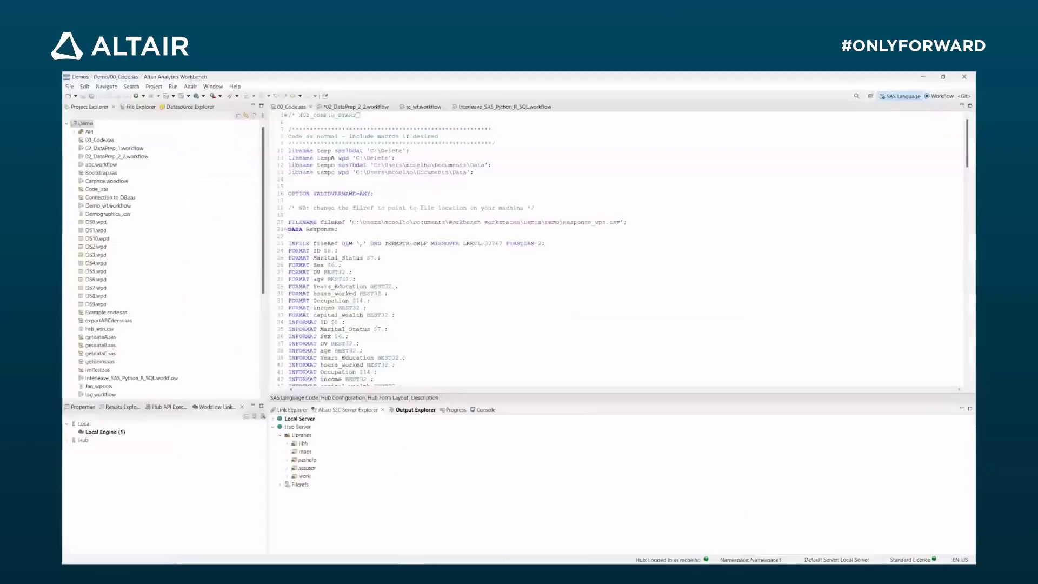
{"action": "left_click", "coordinate": [417, 109]}
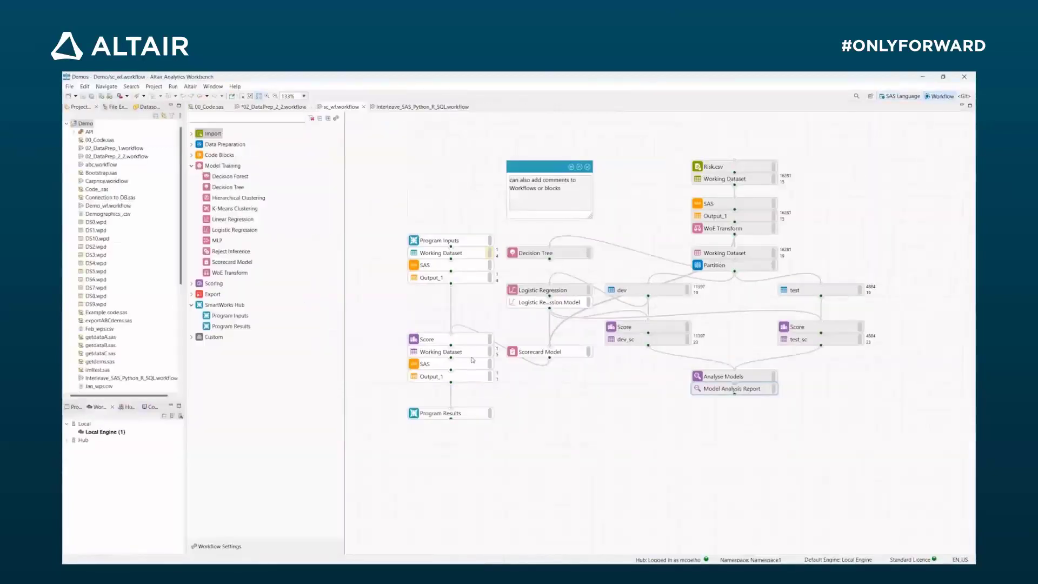
{"action": "double_click", "coordinate": [462, 366]}
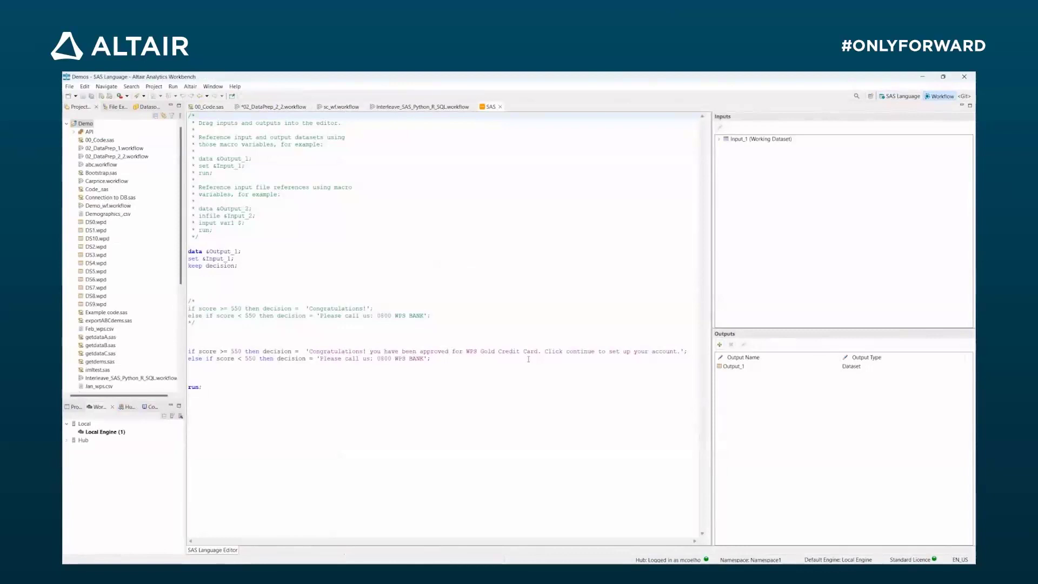
{"action": "left_click", "coordinate": [500, 106]}
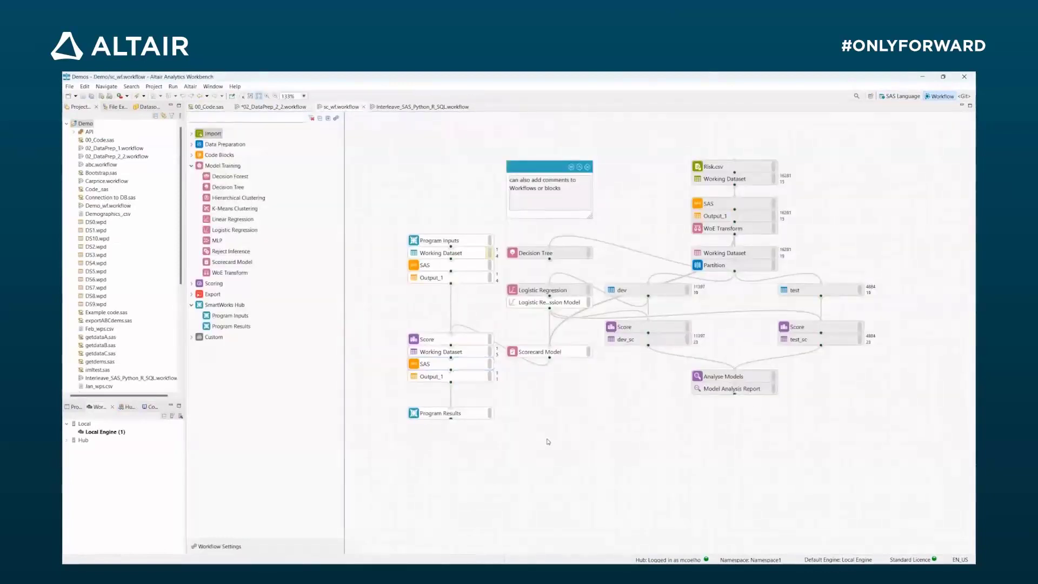
Upload the Demo project to the SLC Hub as artefact version 1.0.4.
{"action": "right_click", "coordinate": [87, 124]}
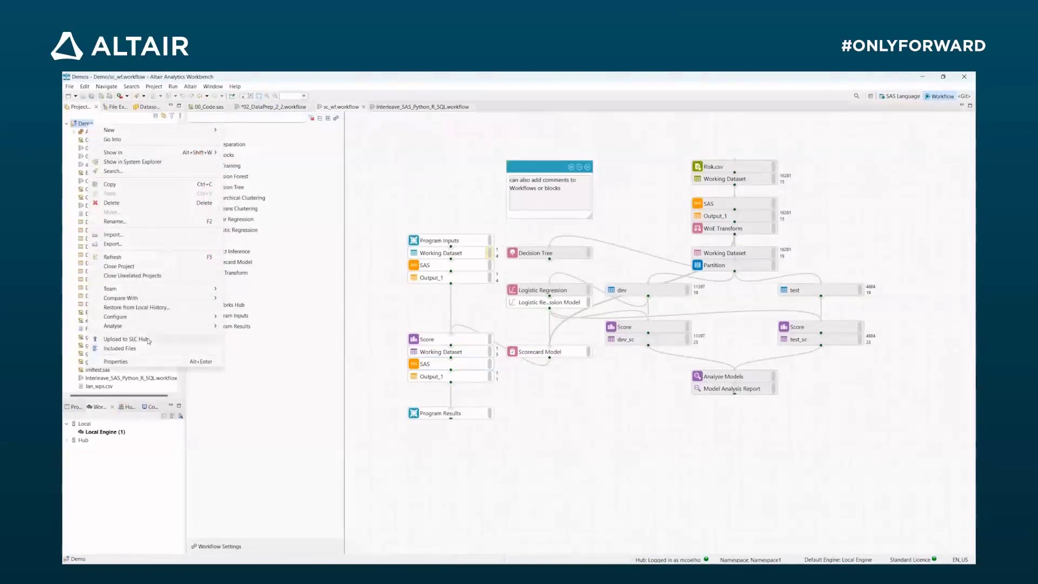
{"action": "left_click", "coordinate": [125, 339]}
{"action": "left_click", "coordinate": [443, 273]}
{"action": "key", "text": "BackSpace"}
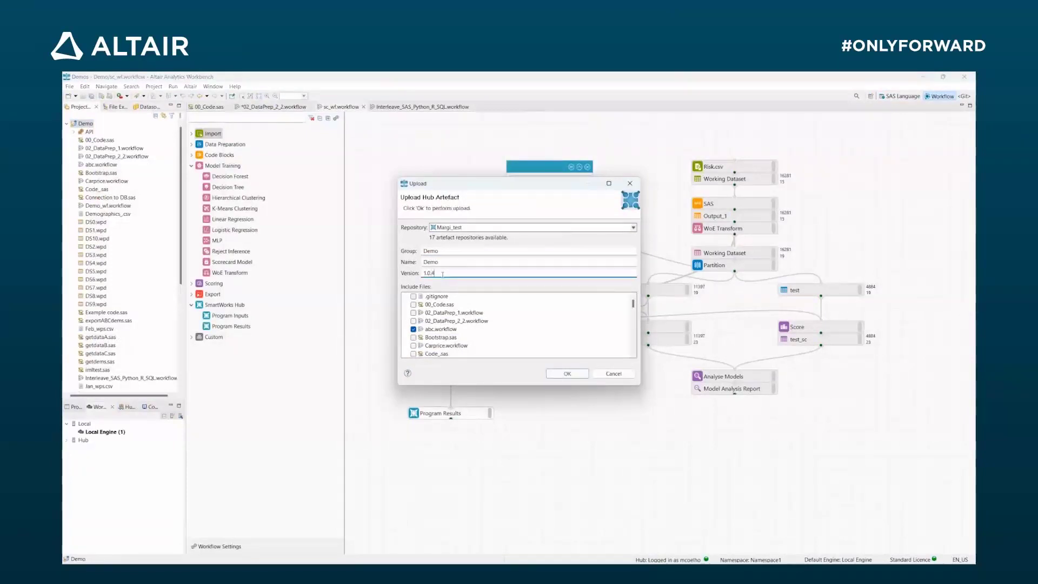
{"action": "left_click", "coordinate": [562, 378]}
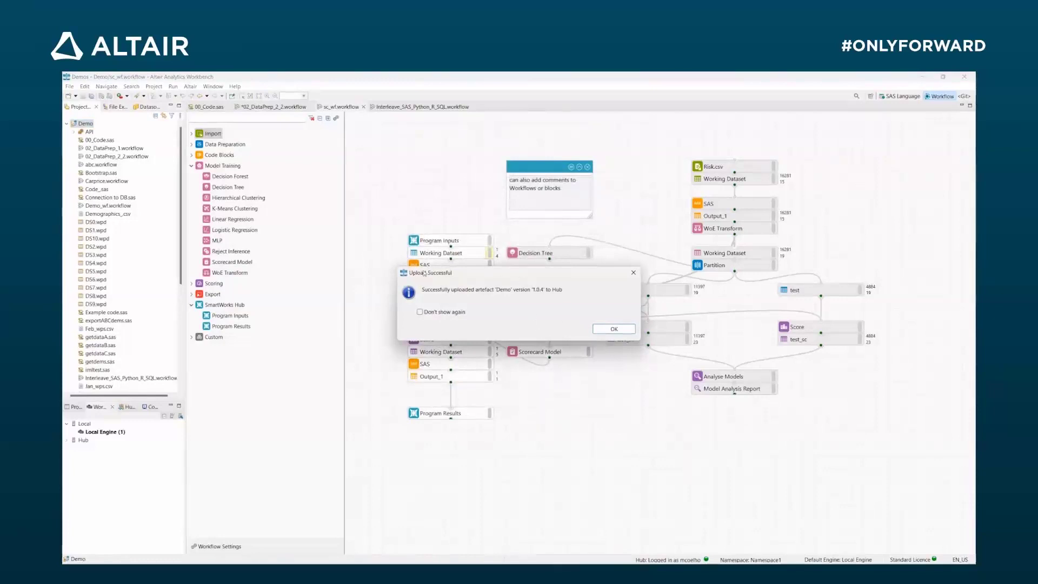
{"action": "left_click", "coordinate": [614, 328]}
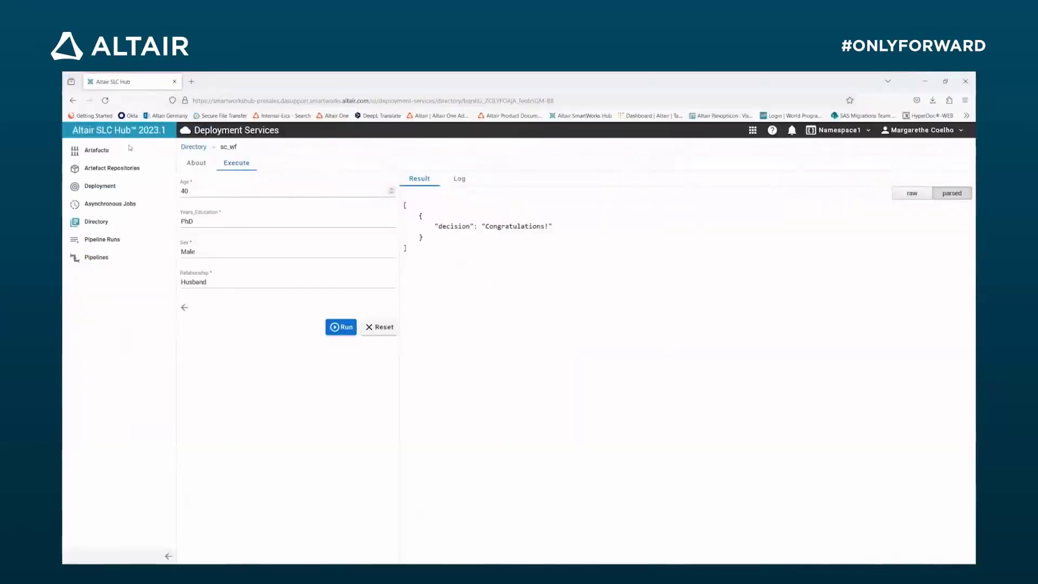
In the Hub's Deployment Services, redeploy Demo_MC with version 1.0.4 of the Demo artefact, keeping its API endpoint and MC_deployed category.
{"action": "left_click", "coordinate": [124, 130]}
{"action": "left_click", "coordinate": [162, 324]}
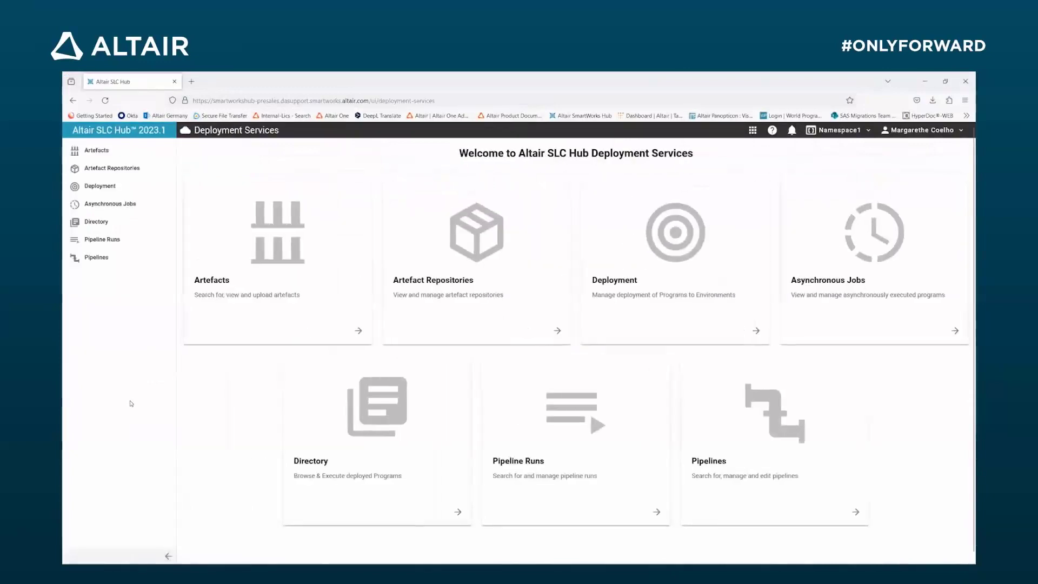
{"action": "left_click", "coordinate": [100, 189]}
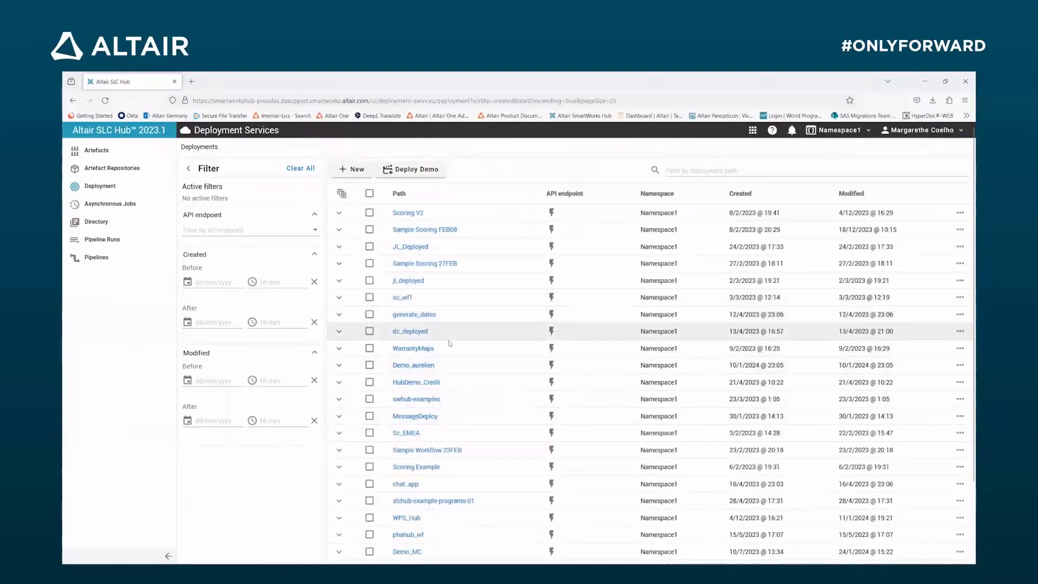
{"action": "scroll", "coordinate": [411, 465], "scroll_direction": "down", "scroll_amount": 2}
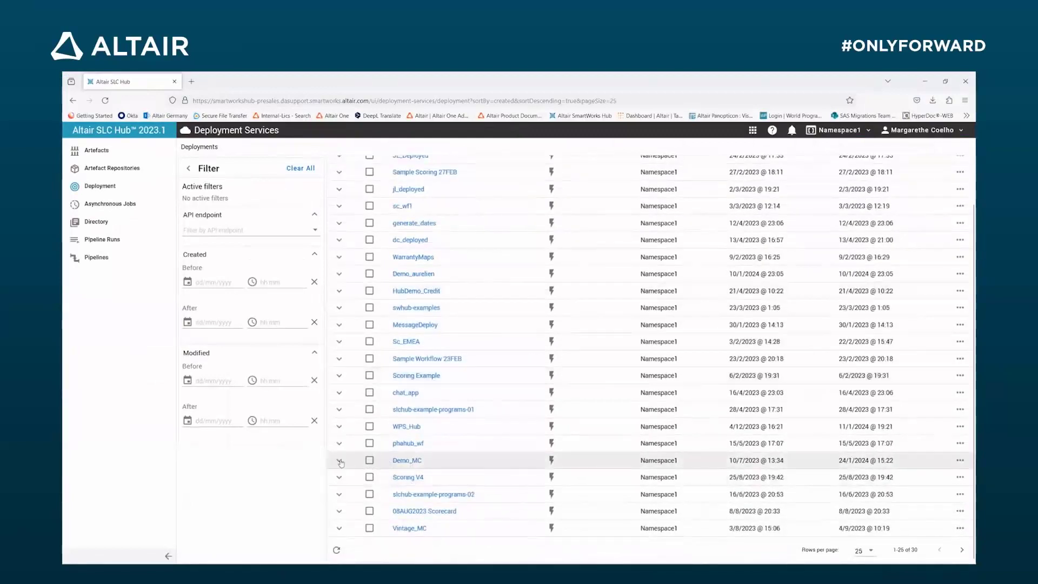
{"action": "left_click", "coordinate": [397, 461]}
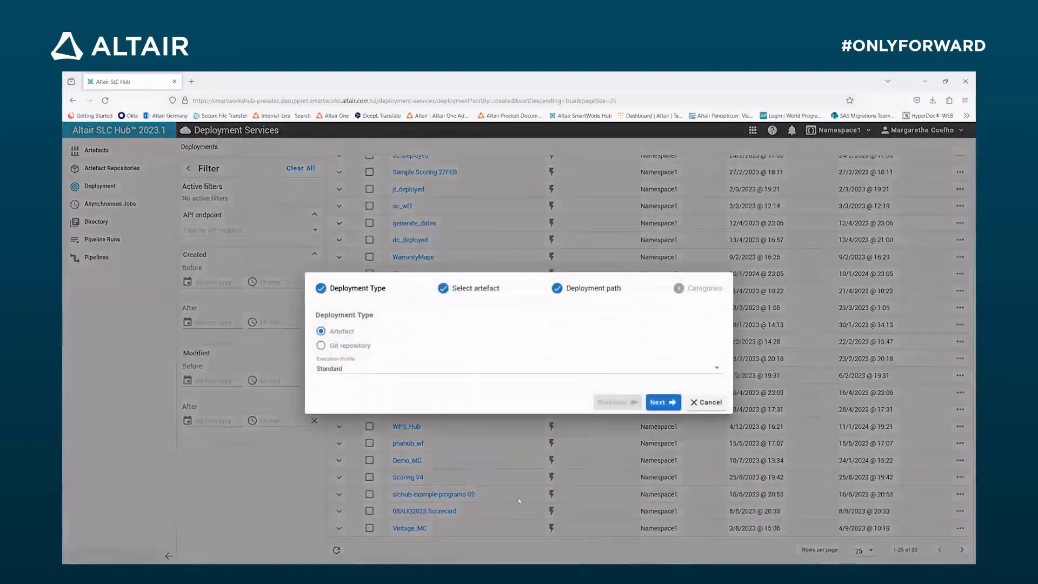
{"action": "left_click", "coordinate": [663, 402]}
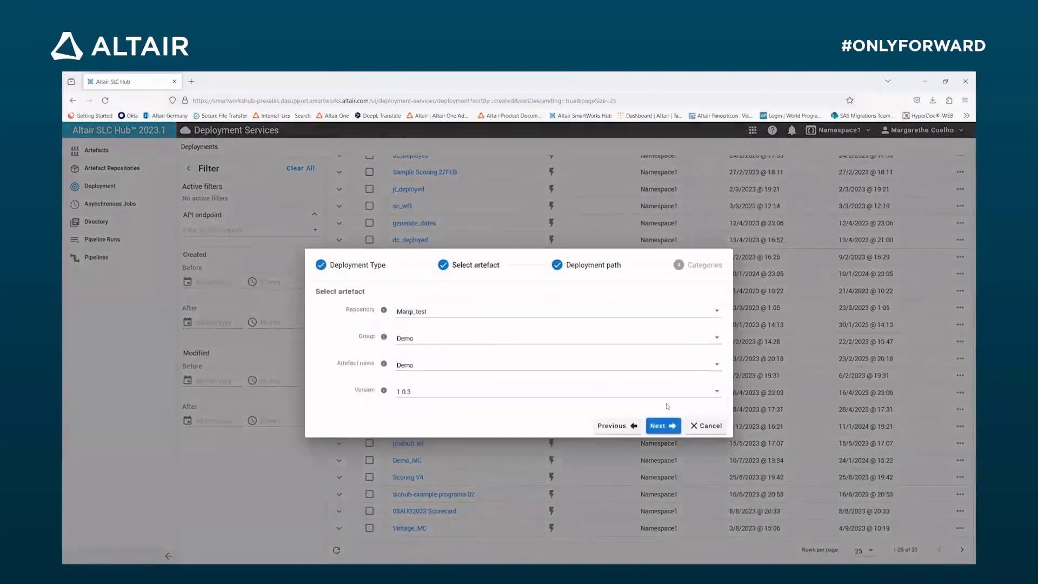
{"action": "left_click", "coordinate": [427, 395]}
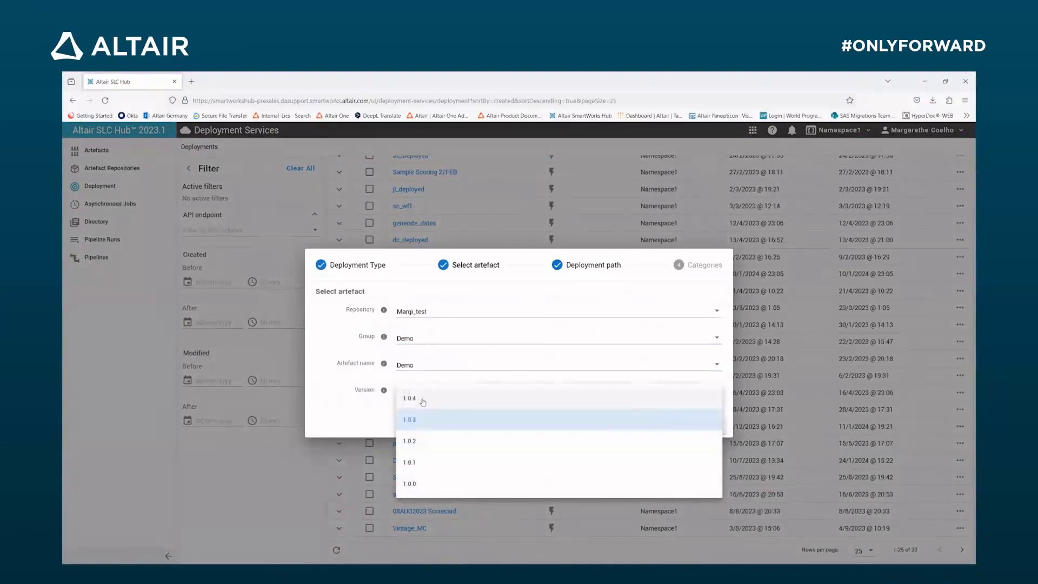
{"action": "left_click", "coordinate": [420, 399]}
{"action": "left_click", "coordinate": [663, 426]}
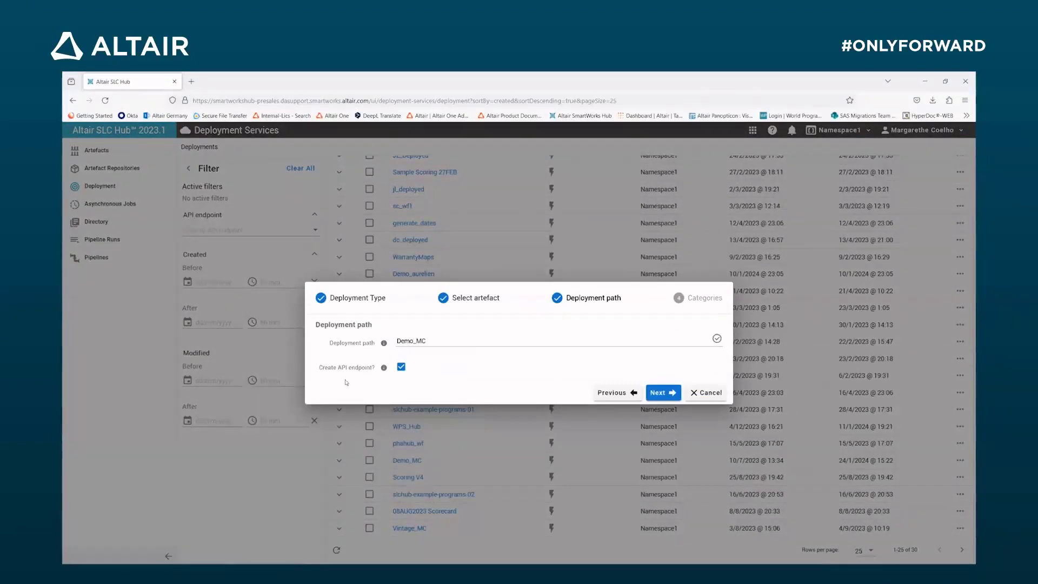
{"action": "left_click", "coordinate": [662, 393]}
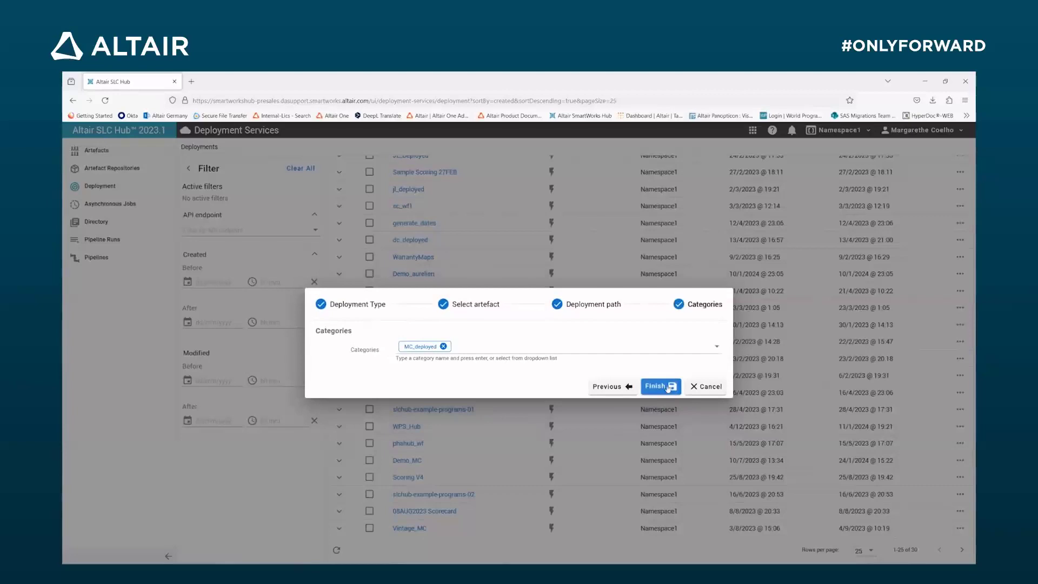
{"action": "left_click", "coordinate": [660, 386]}
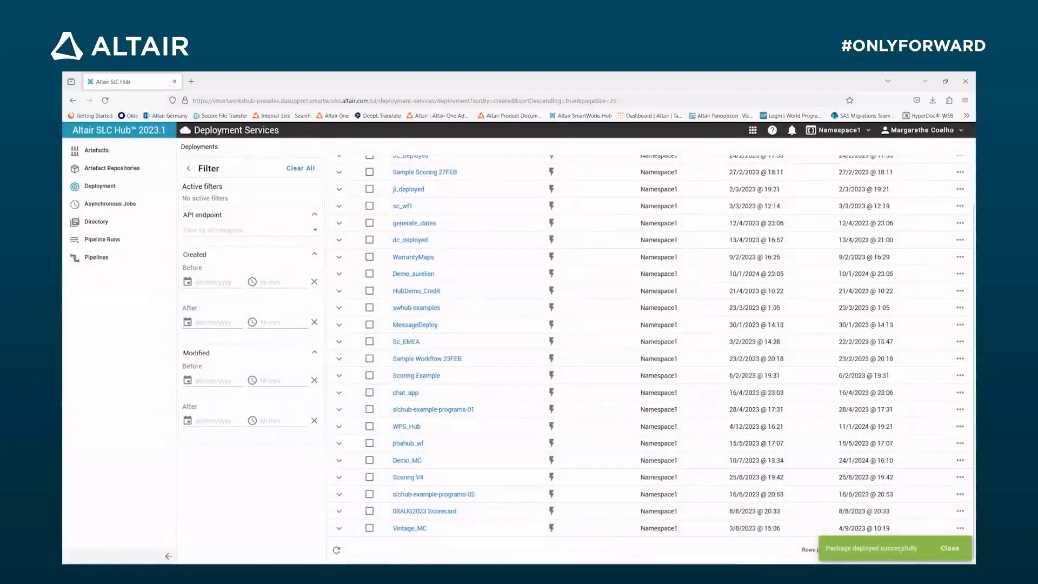
Filter the program directory by MC_deployed and run the redeployed sc_wf program with its preset inputs.
{"action": "left_click", "coordinate": [96, 222]}
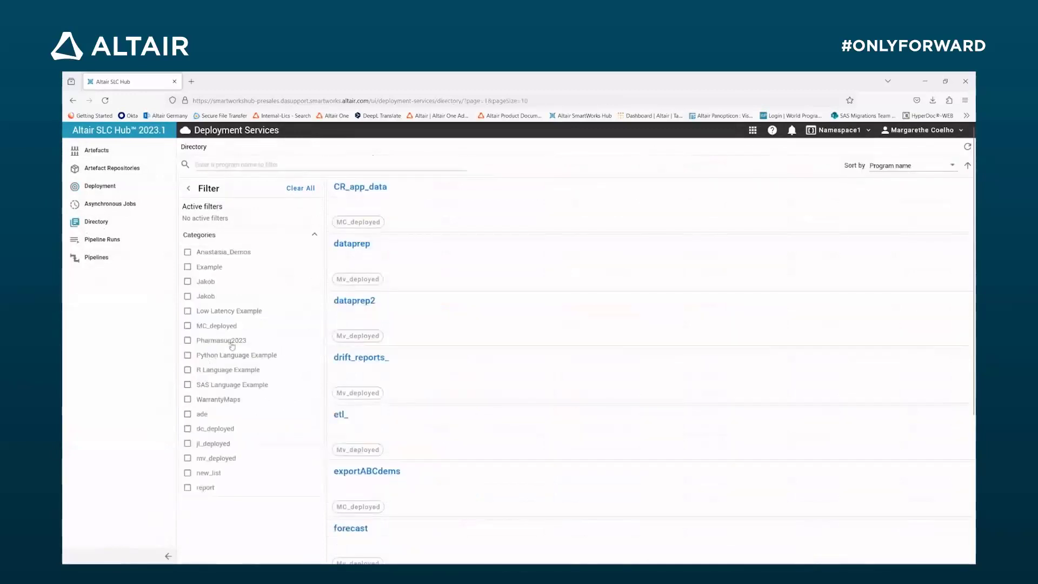
{"action": "left_click", "coordinate": [188, 326]}
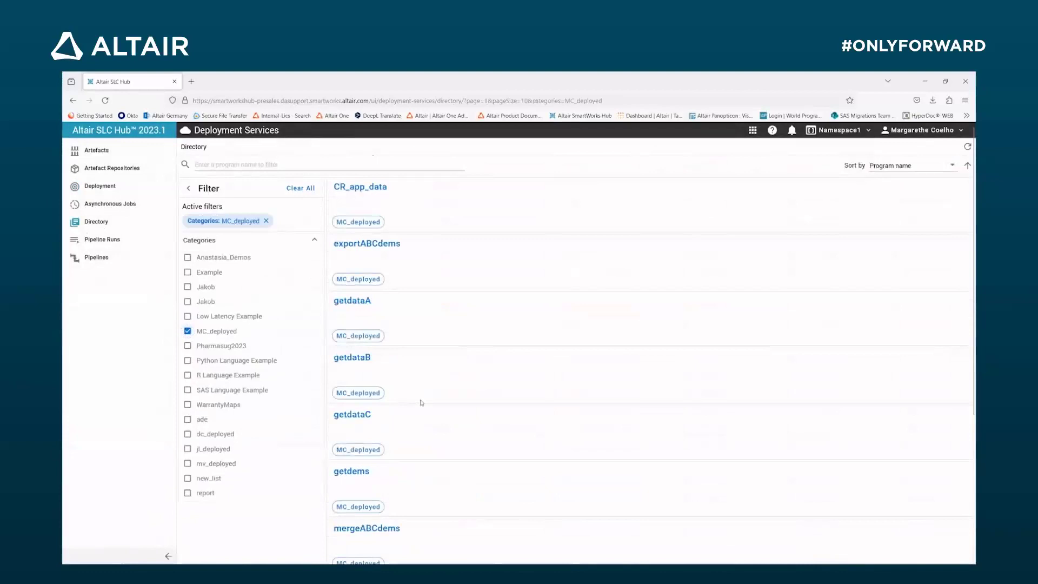
{"action": "scroll", "coordinate": [422, 403], "scroll_direction": "down", "scroll_amount": 4}
{"action": "left_click", "coordinate": [354, 435]}
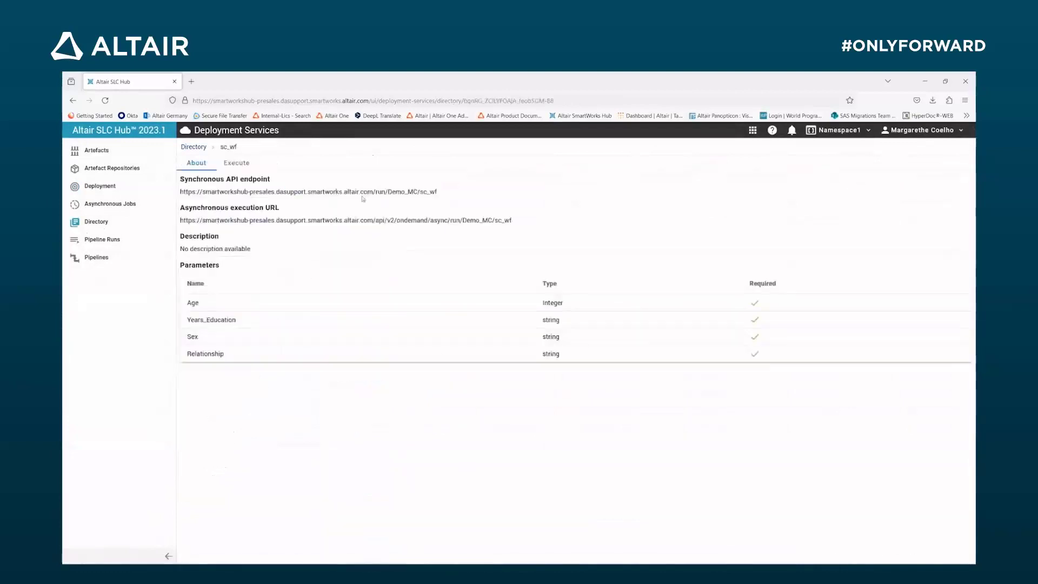
{"action": "left_click", "coordinate": [239, 164]}
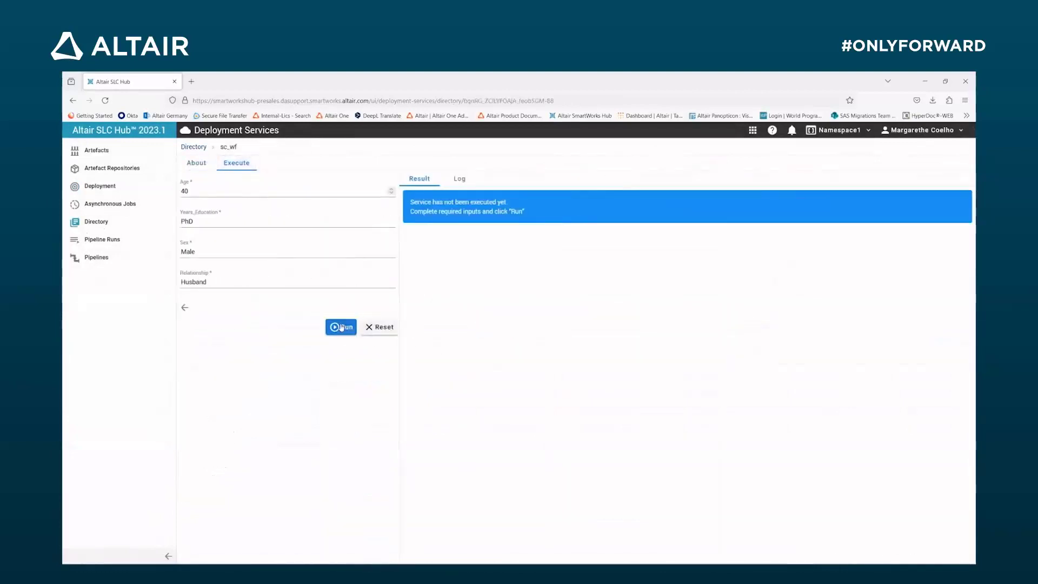
{"action": "left_click", "coordinate": [342, 328]}
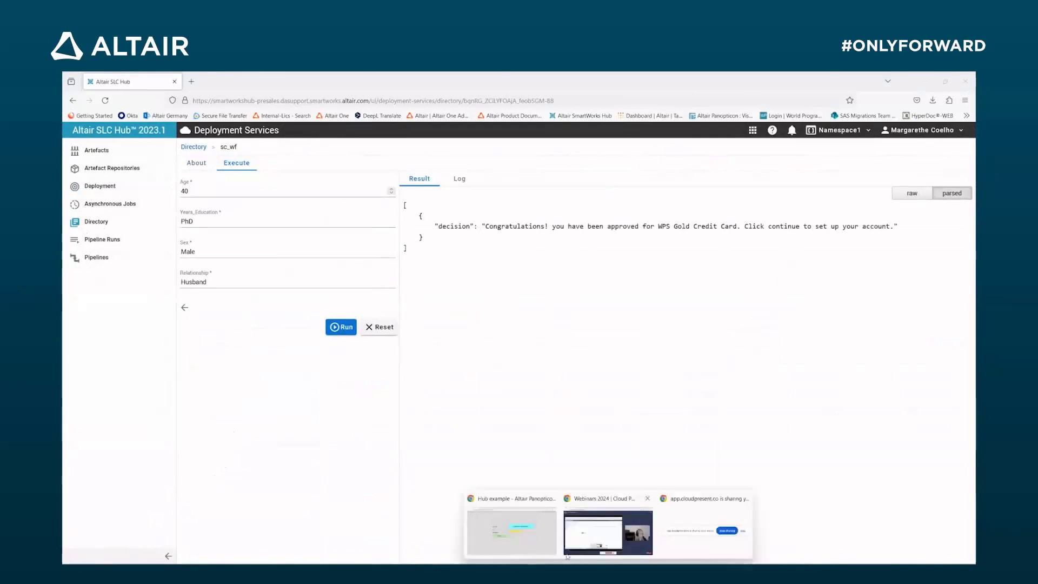
Switch to the Panopticon Hub example dashboard and score an applicant with age 40, relationship Husband, sex Male and education PhD.
{"action": "left_click", "coordinate": [512, 531]}
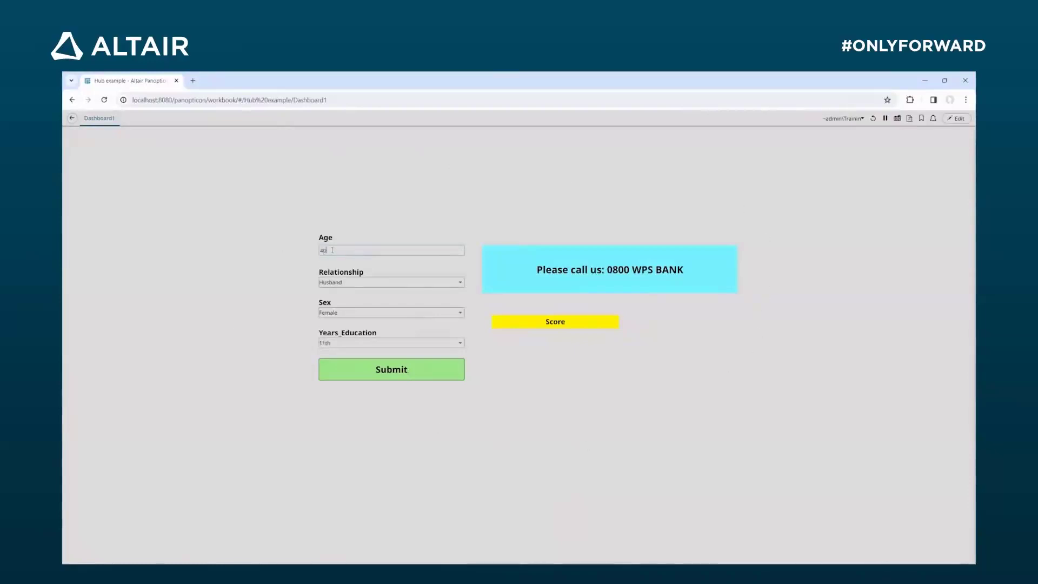
{"action": "left_click", "coordinate": [356, 314]}
{"action": "left_click", "coordinate": [352, 338]}
{"action": "left_click", "coordinate": [353, 342]}
{"action": "left_click", "coordinate": [388, 436]}
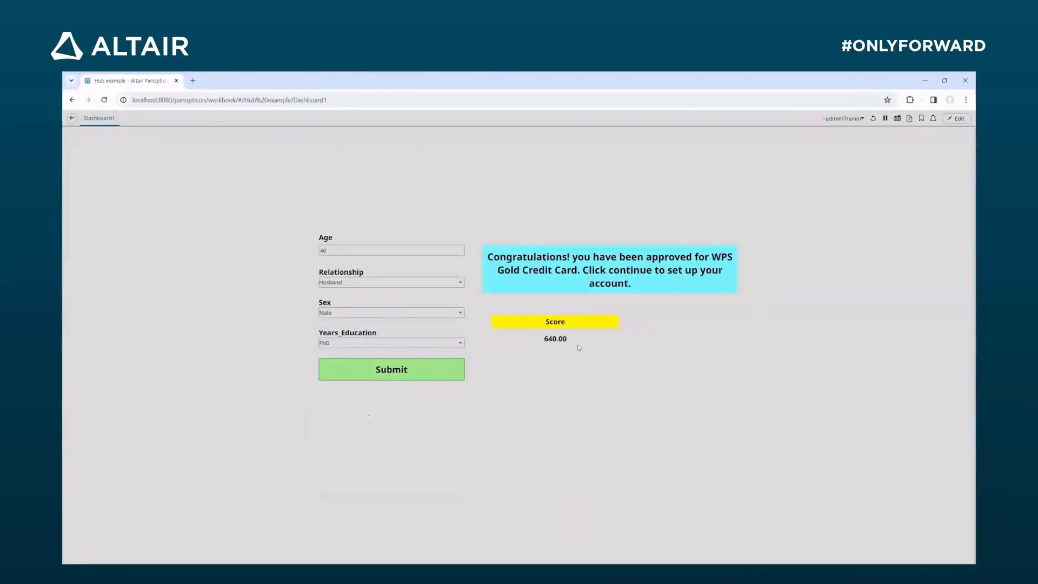
Submit a second applicant in the dashboard with age 12, relationship Own-child, sex Male and education 9th.
{"action": "key", "text": "BackSpace"}
{"action": "key", "text": "BackSpace"}
{"action": "left_click", "coordinate": [364, 282]}
{"action": "left_click", "coordinate": [352, 319]}
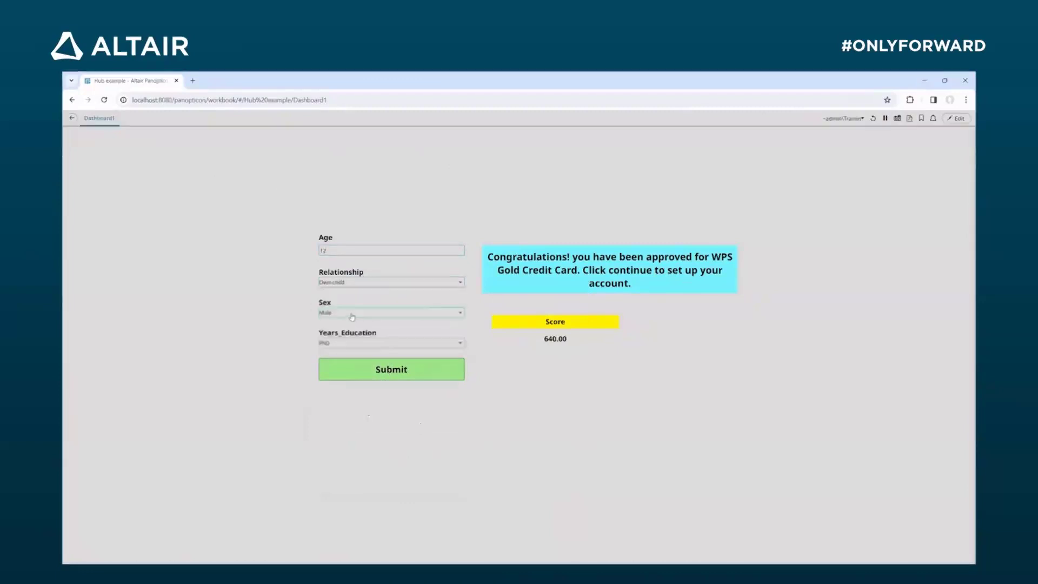
{"action": "left_click", "coordinate": [353, 313]}
{"action": "left_click", "coordinate": [352, 317]}
{"action": "left_click", "coordinate": [346, 343]}
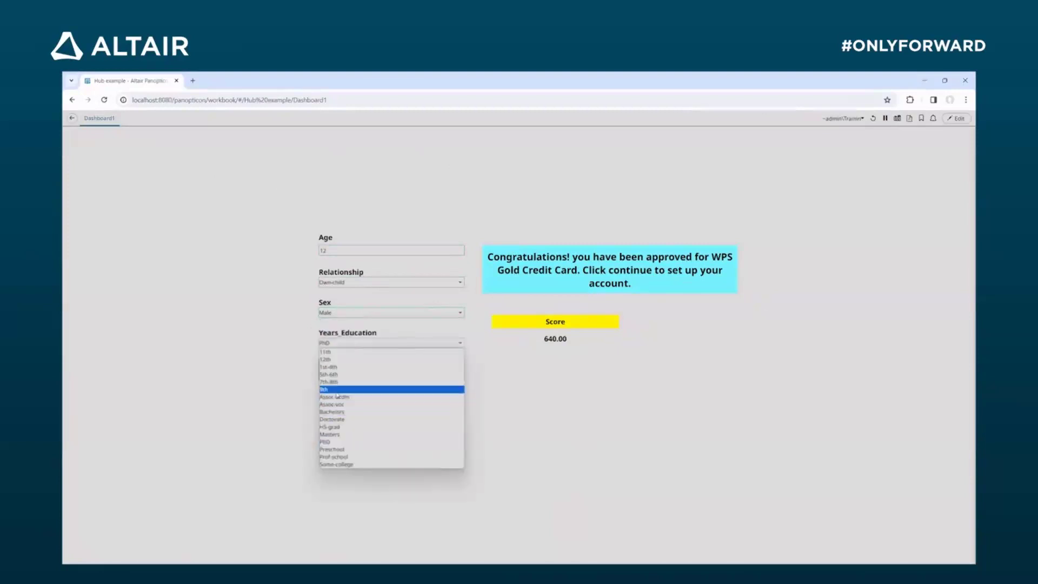
{"action": "left_click", "coordinate": [346, 389]}
{"action": "left_click", "coordinate": [398, 369]}
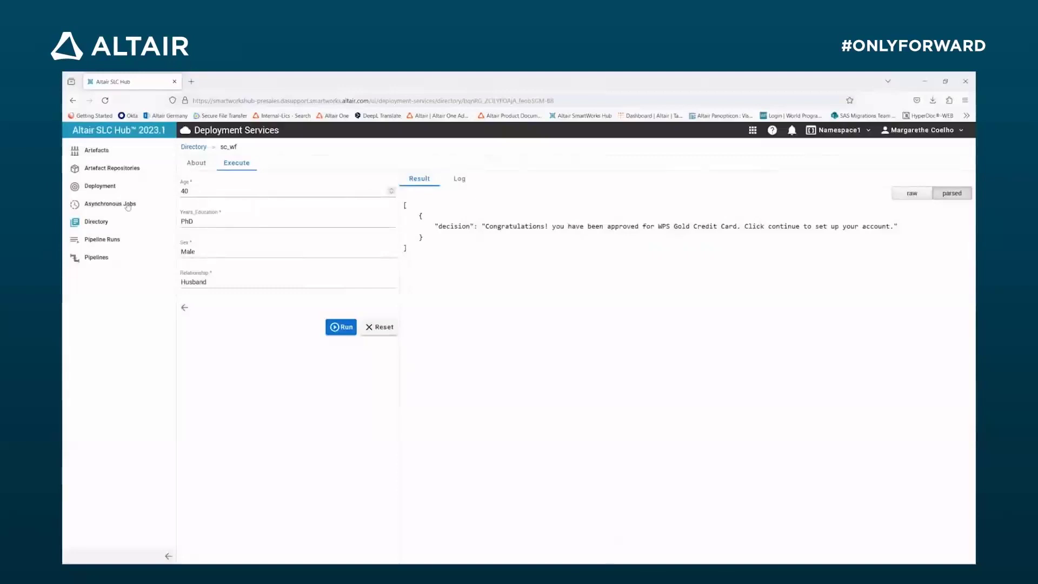
Return to the Hub's Deployment Services and open the ETL pipeline to view its node flow.
{"action": "left_click", "coordinate": [93, 130]}
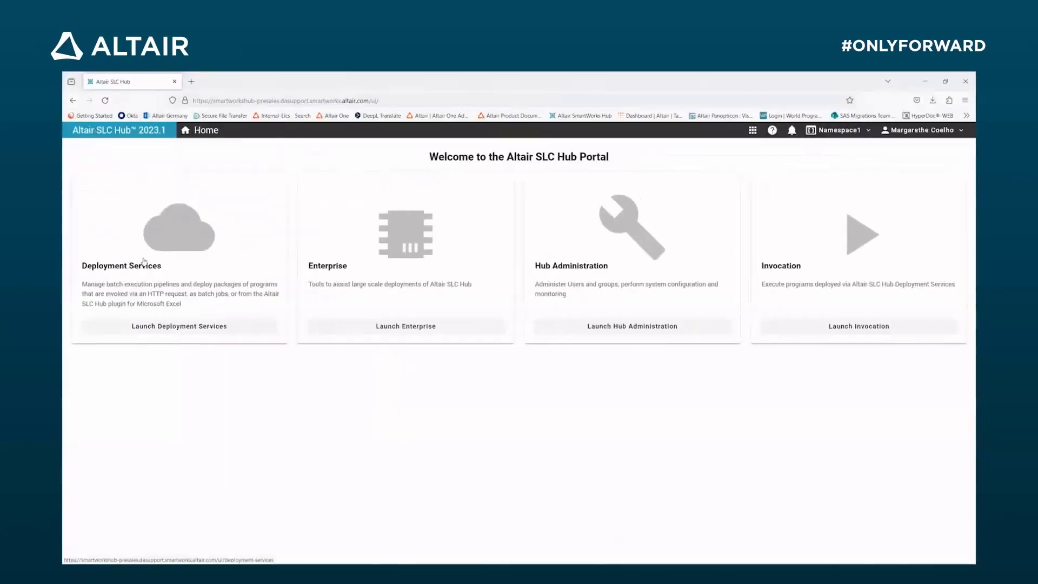
{"action": "left_click", "coordinate": [144, 264]}
{"action": "left_click", "coordinate": [100, 258]}
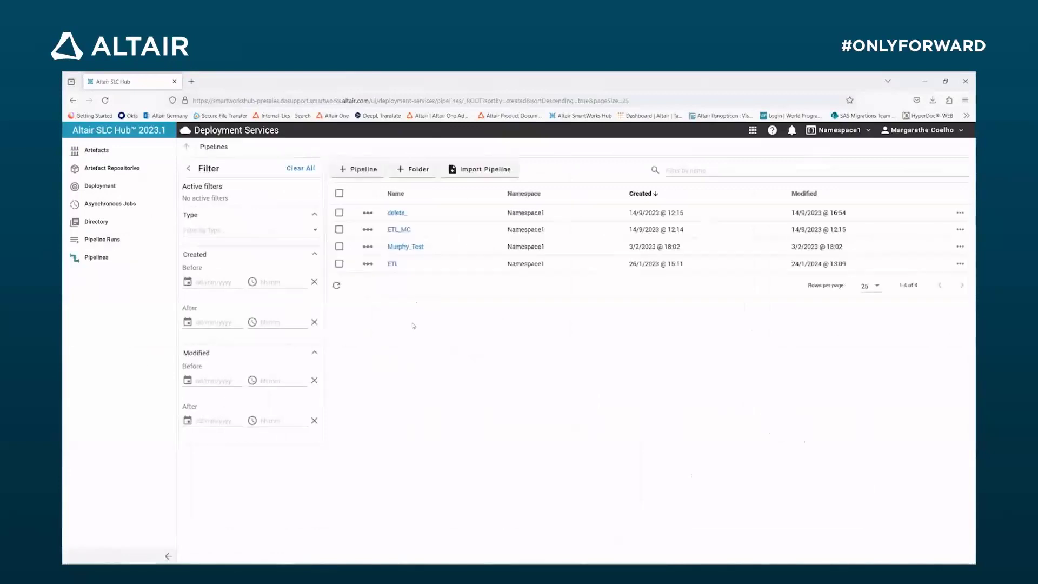
{"action": "left_click", "coordinate": [392, 263]}
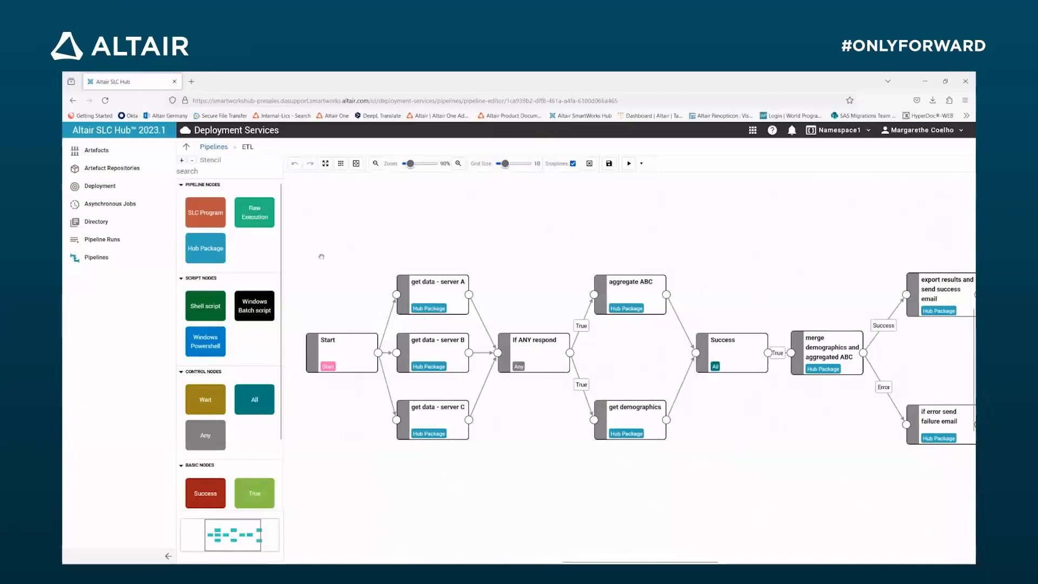
Add an SLC Program node to the ETL pipeline canvas, look at its settings and delete the node again.
{"action": "left_click_drag", "start_coordinate": [210, 210], "coordinate": [383, 211]}
{"action": "double_click", "coordinate": [383, 212]}
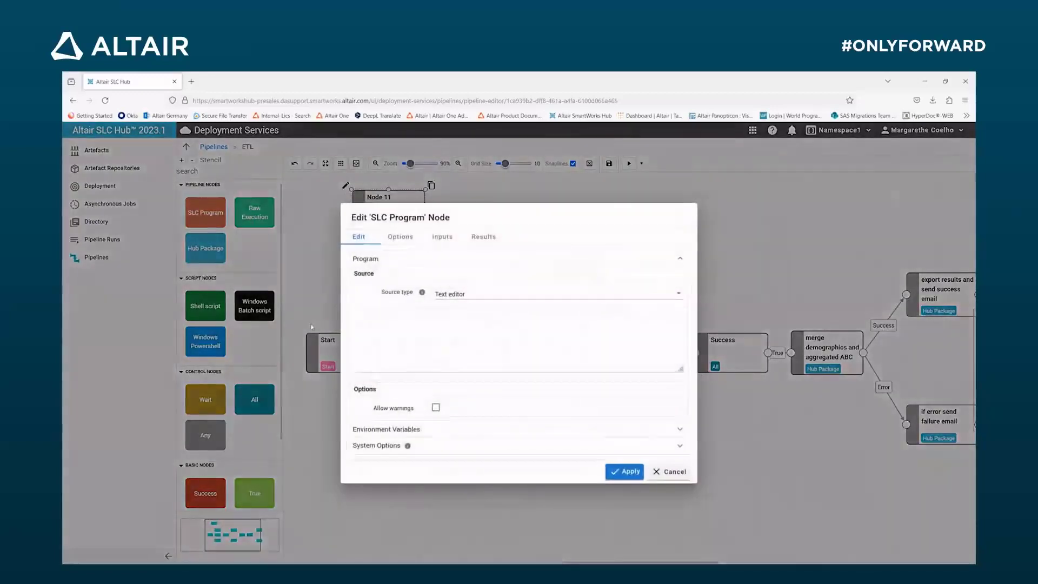
{"action": "left_click", "coordinate": [669, 471]}
{"action": "key", "text": "Delete"}
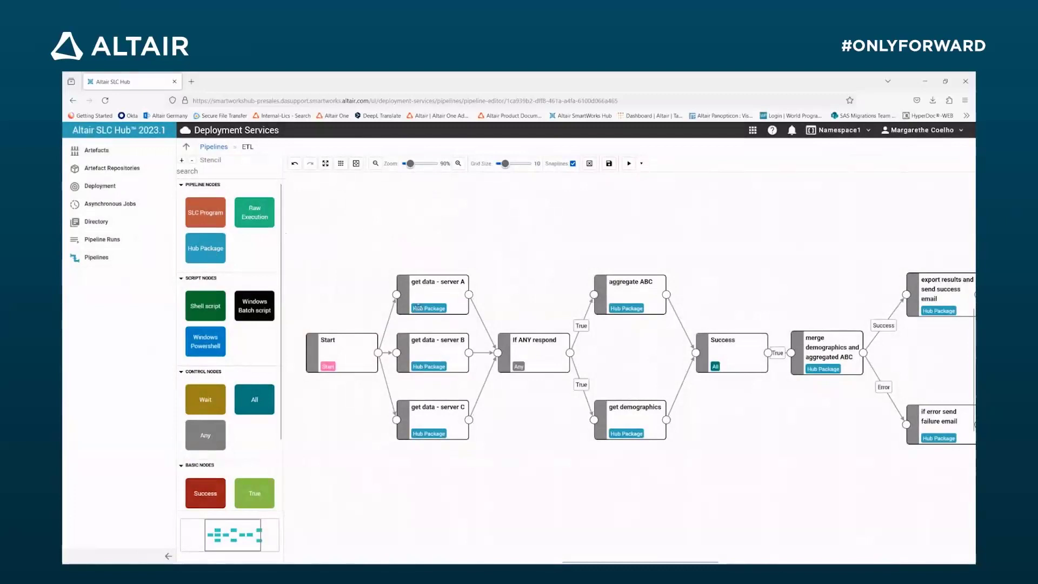
Examine the package details of the pipeline's nodes and the program source settings of get data - server A.
{"action": "mouse_move", "coordinate": [430, 302]}
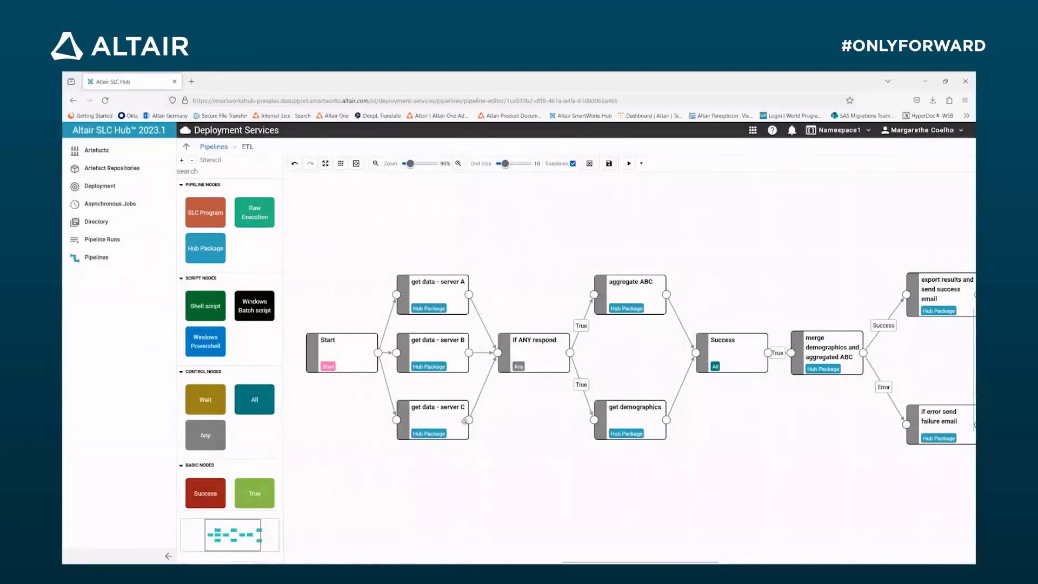
{"action": "mouse_move", "coordinate": [436, 421]}
{"action": "mouse_move", "coordinate": [638, 286]}
{"action": "mouse_move", "coordinate": [626, 417]}
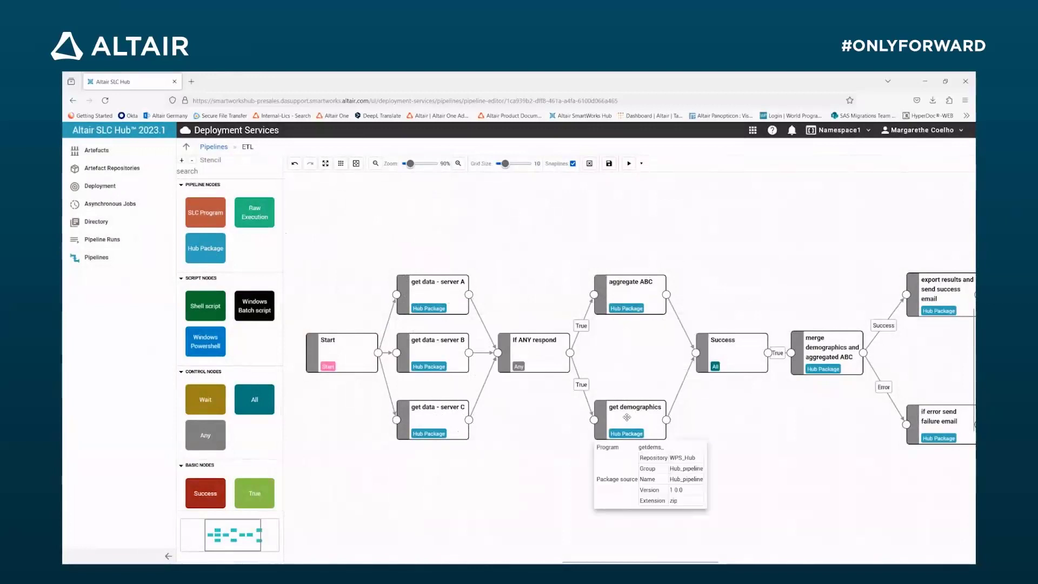
{"action": "double_click", "coordinate": [436, 292]}
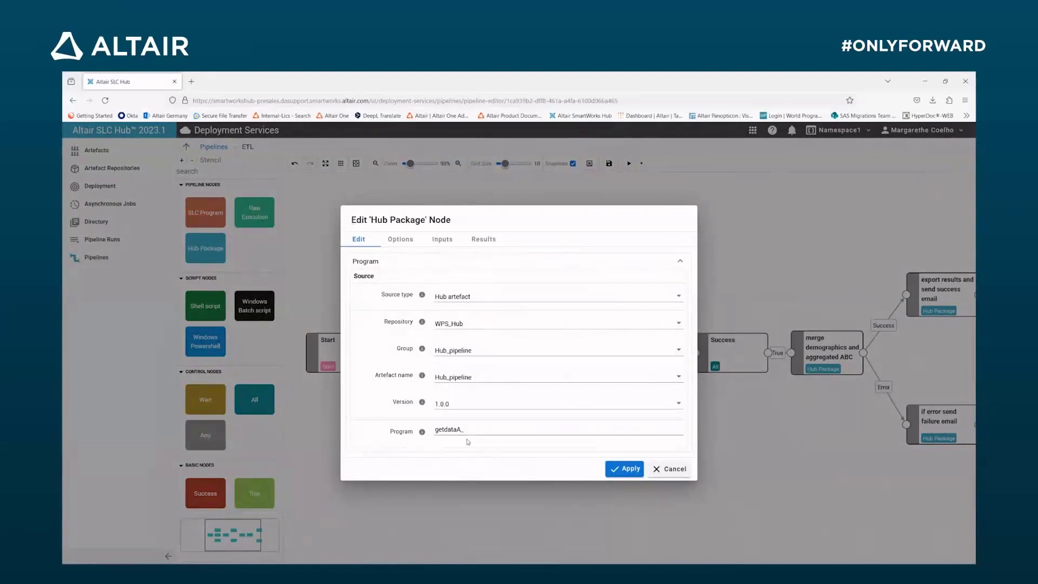
{"action": "left_click", "coordinate": [623, 468]}
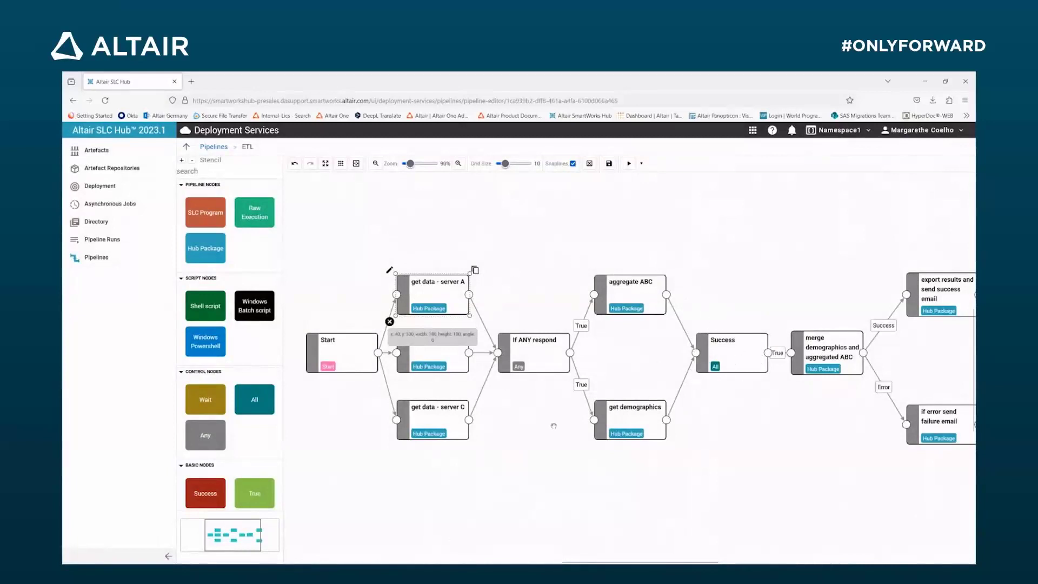
Run the ETL pipeline and follow the execution of its nodes in the graphic view.
{"action": "mouse_move", "coordinate": [636, 295]}
{"action": "mouse_move", "coordinate": [828, 341]}
{"action": "left_click", "coordinate": [627, 163]}
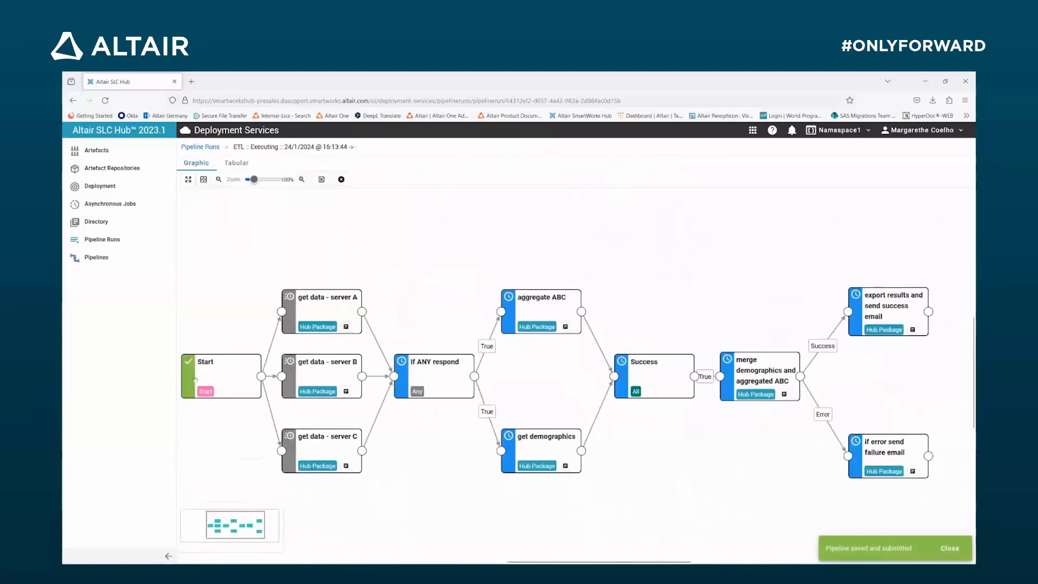
{"action": "mouse_move", "coordinate": [188, 371]}
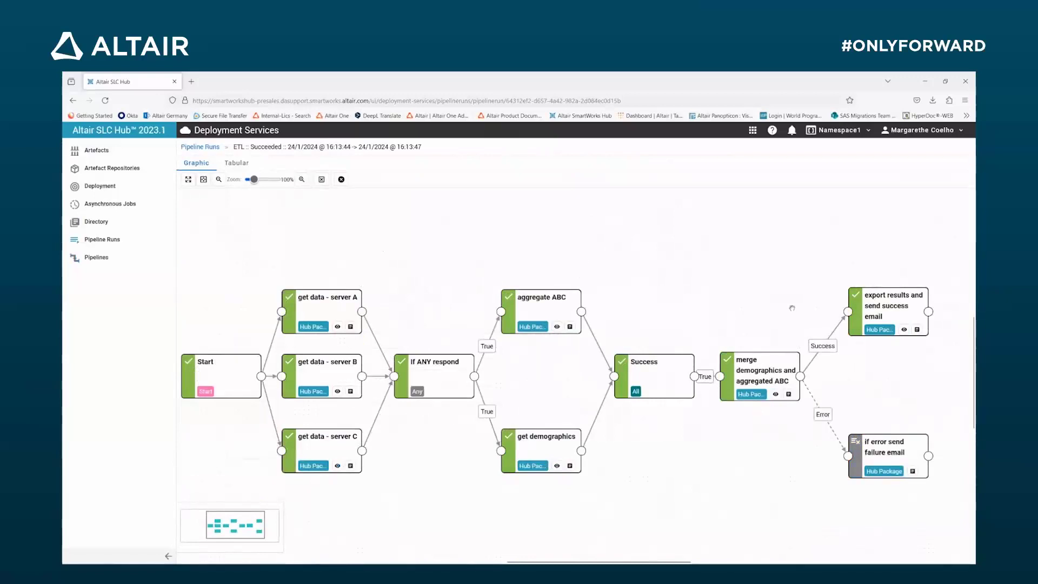
Inspect the execution status and log.txt output of the get data - server A node, and close the viewer.
{"action": "left_click", "coordinate": [337, 327]}
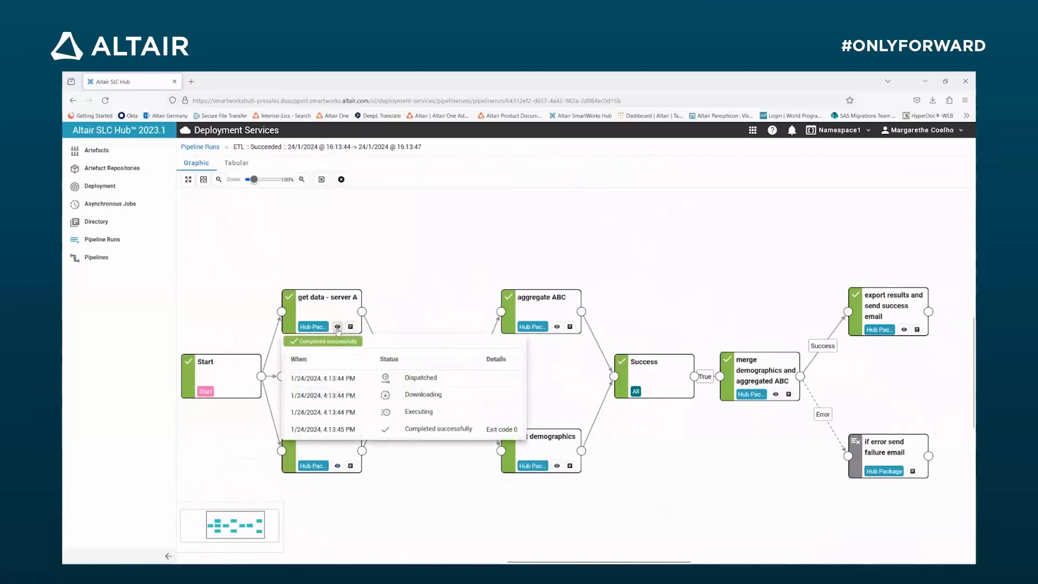
{"action": "left_click", "coordinate": [337, 327]}
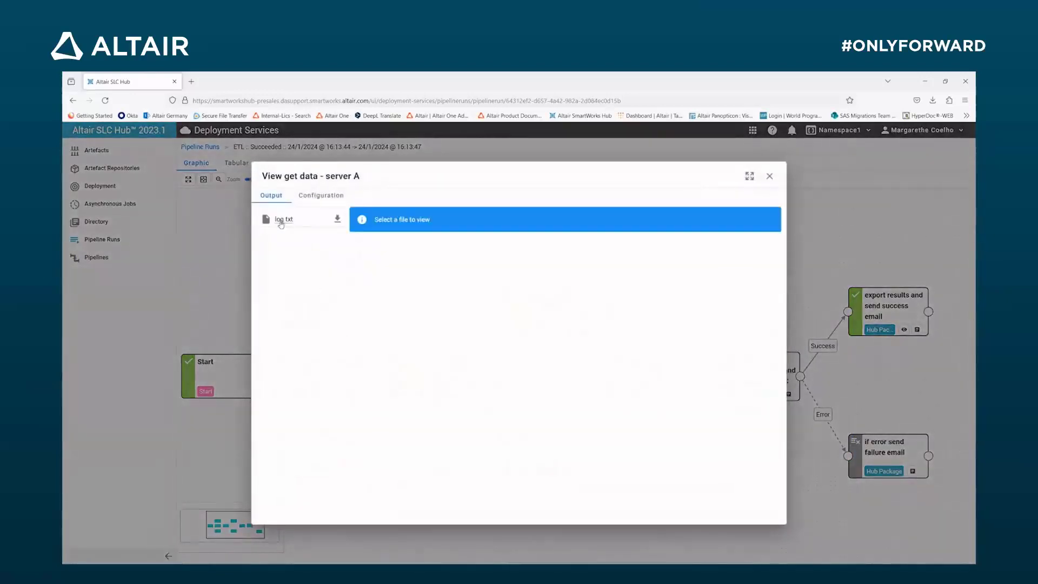
{"action": "left_click", "coordinate": [281, 220]}
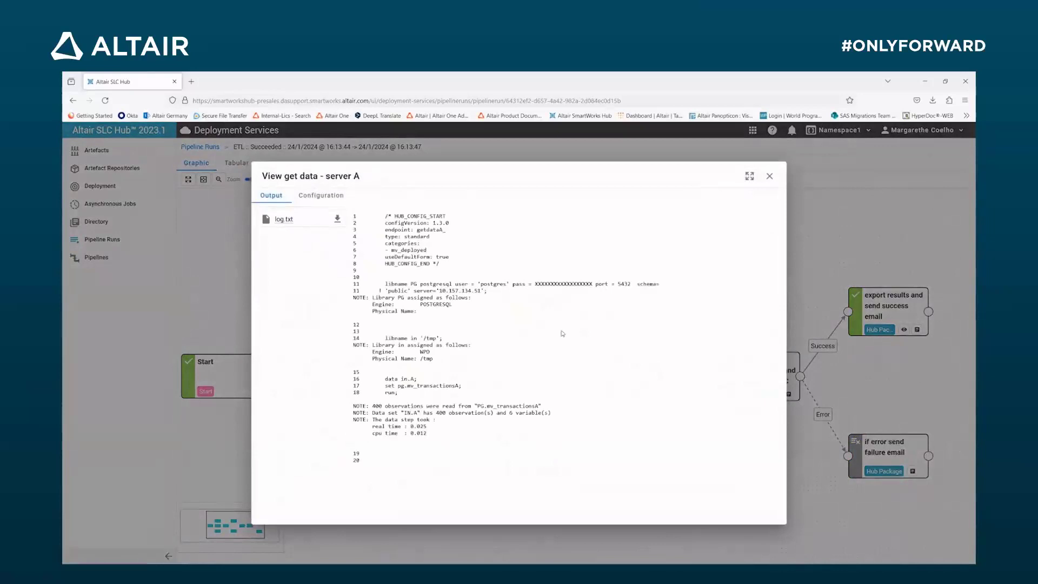
{"action": "left_click", "coordinate": [769, 176]}
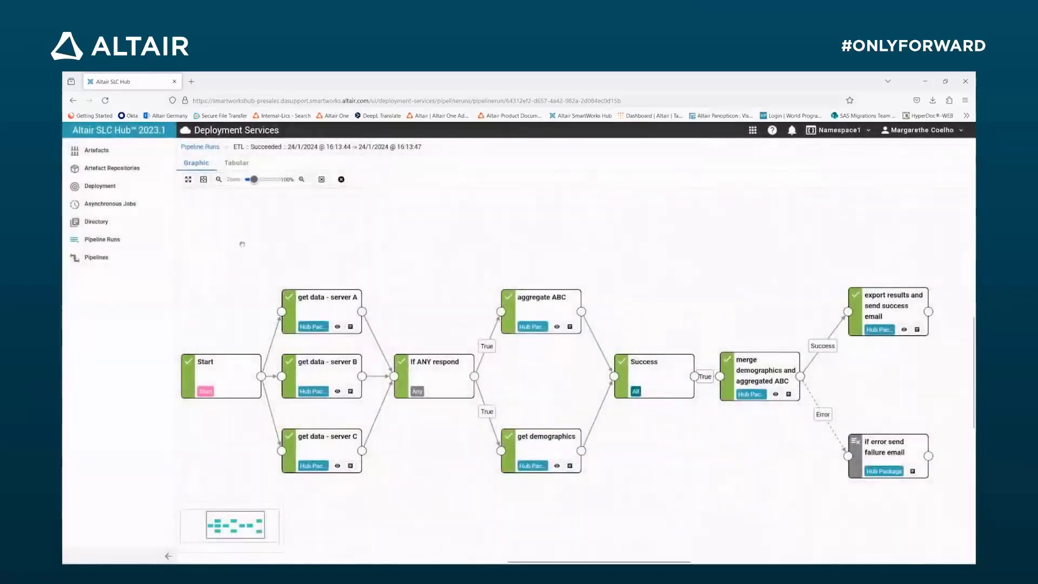
Return to the pipeline list and open the ETL pipeline's information page with its properties, triggers and history.
{"action": "left_click", "coordinate": [96, 259]}
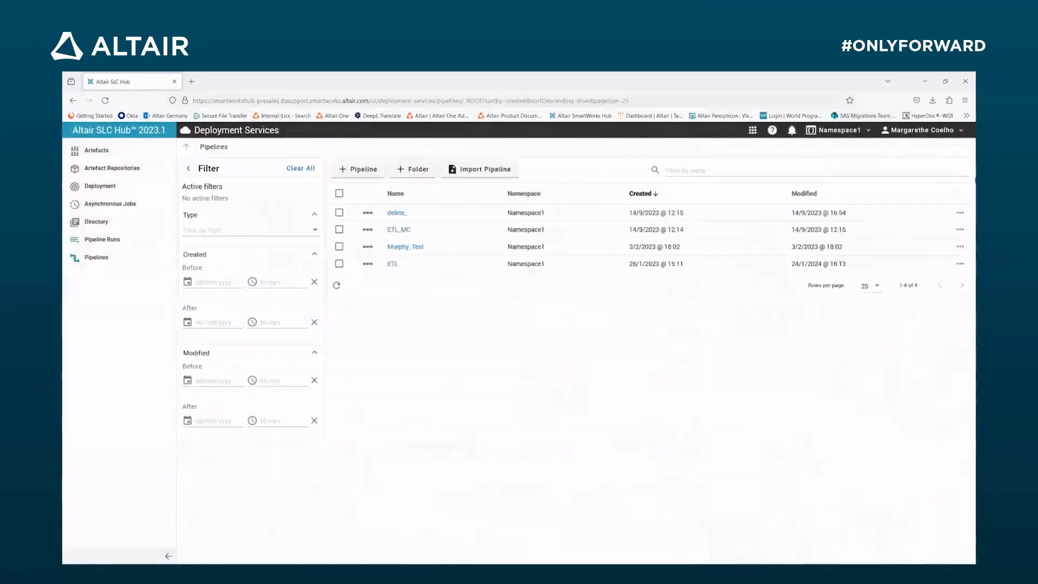
{"action": "left_click", "coordinate": [958, 266]}
{"action": "left_click", "coordinate": [914, 275]}
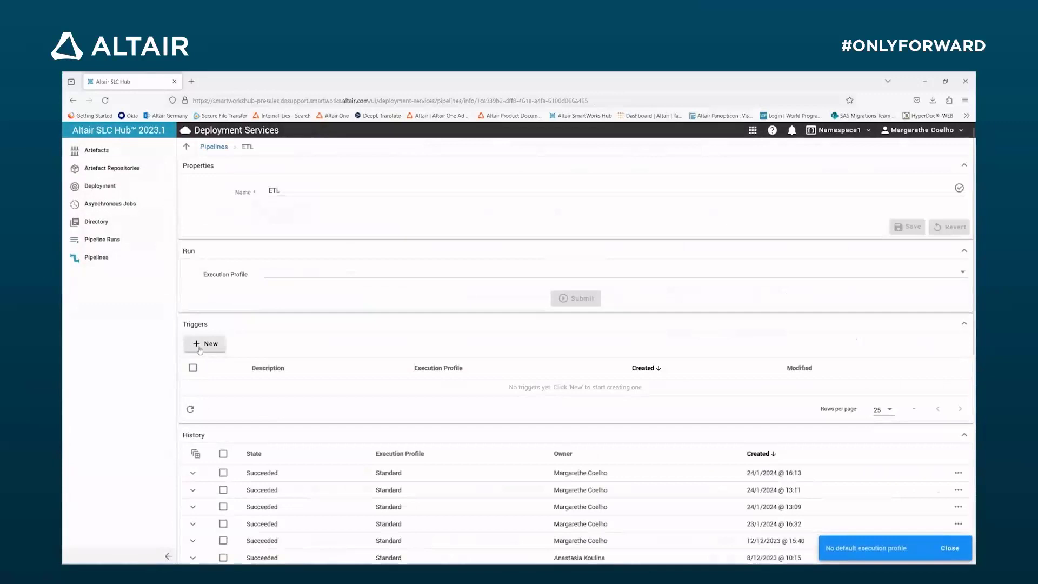
Explore the recurring and cron scheduling options of a new time-based trigger for the ETL pipeline without creating it.
{"action": "left_click", "coordinate": [204, 344]}
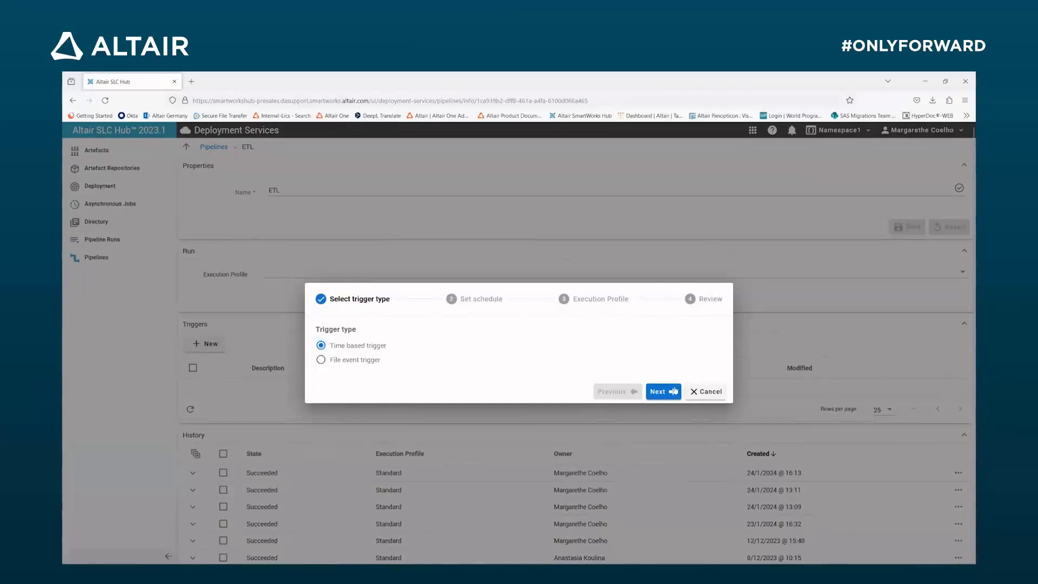
{"action": "left_click", "coordinate": [663, 391]}
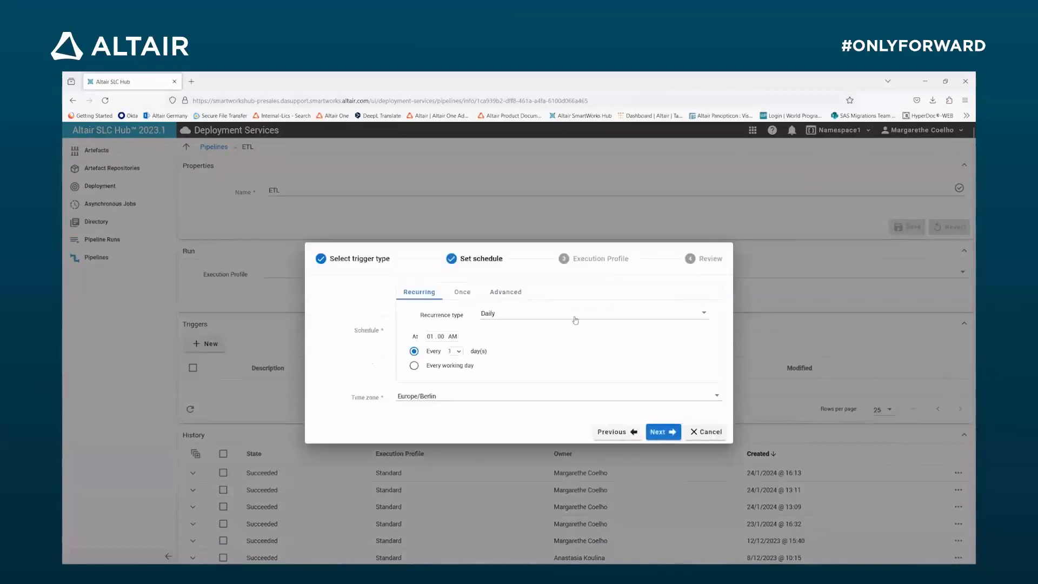
{"action": "left_click", "coordinate": [704, 316]}
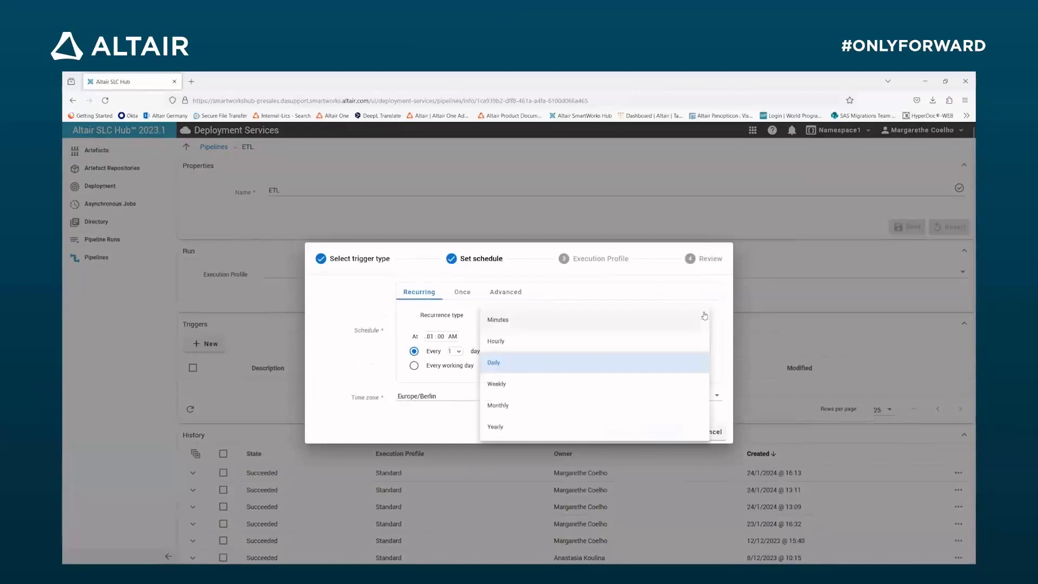
{"action": "left_click", "coordinate": [428, 433]}
{"action": "left_click", "coordinate": [486, 299]}
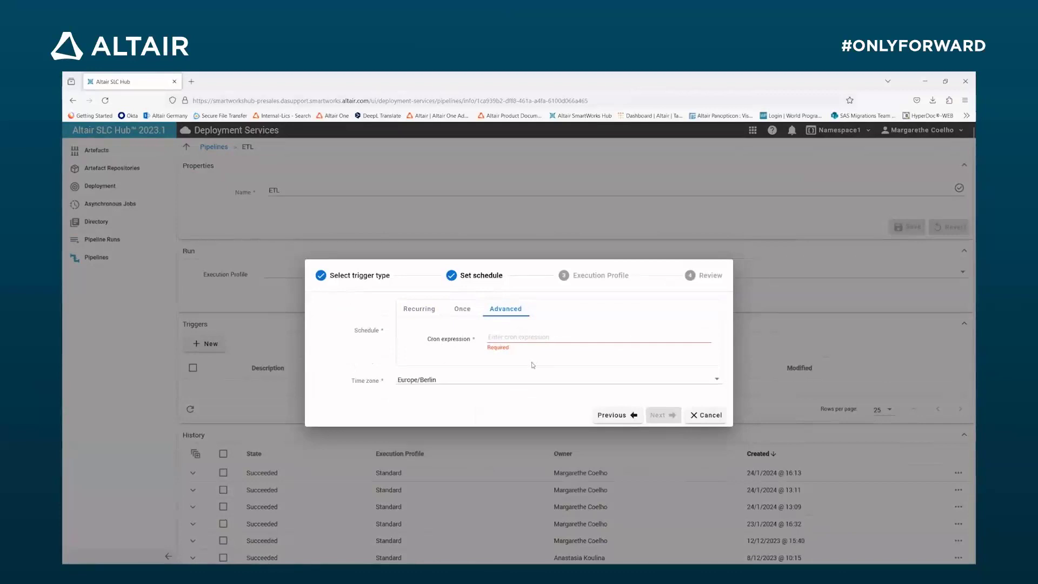
{"action": "left_click", "coordinate": [695, 421]}
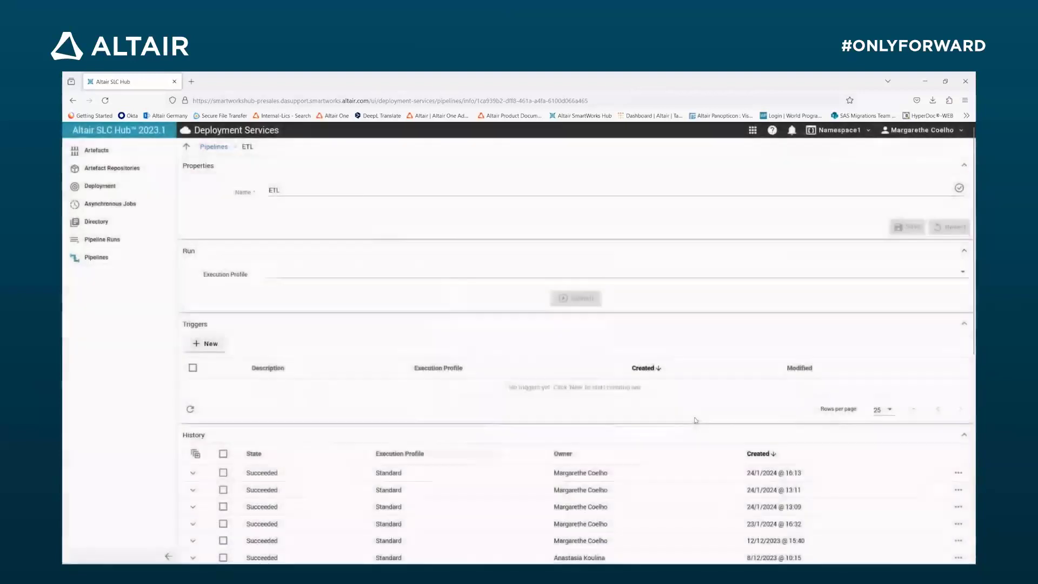
Leave the pipelines and open the list of deployed programs in the Hub's Invocation area.
{"action": "left_click", "coordinate": [107, 260]}
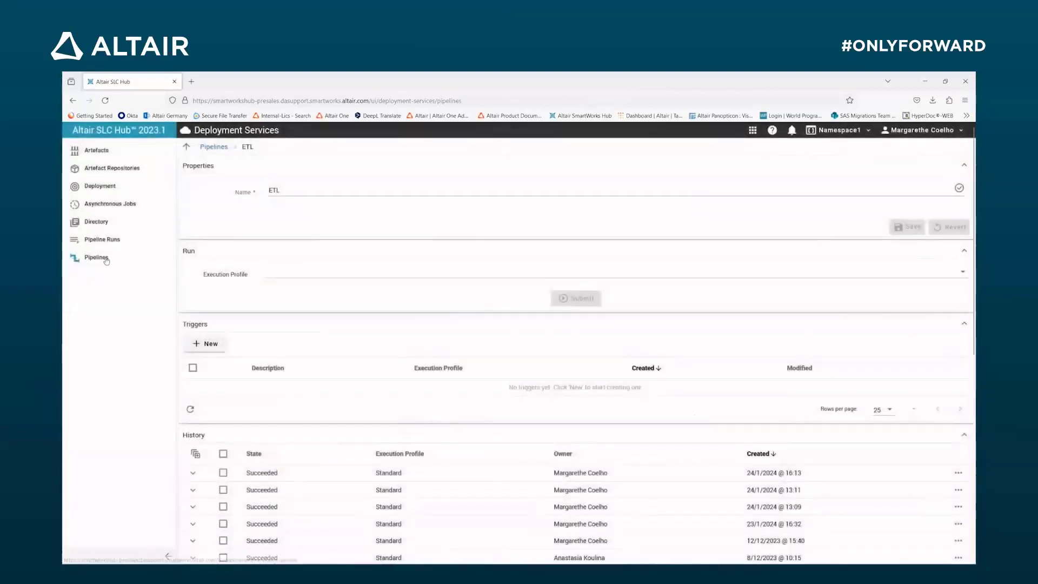
{"action": "left_click", "coordinate": [119, 129]}
{"action": "left_click", "coordinate": [817, 254]}
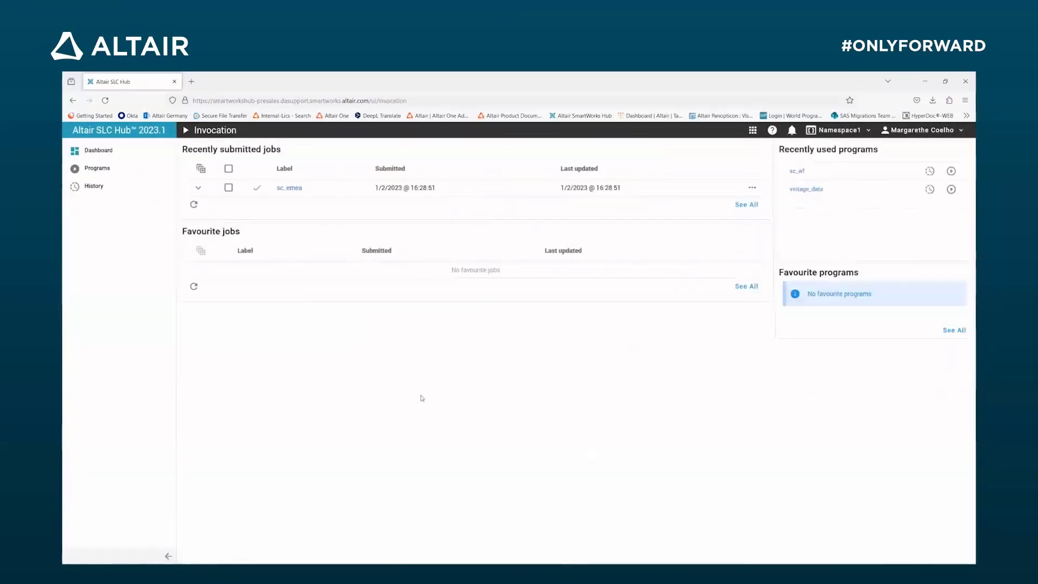
{"action": "left_click", "coordinate": [94, 168]}
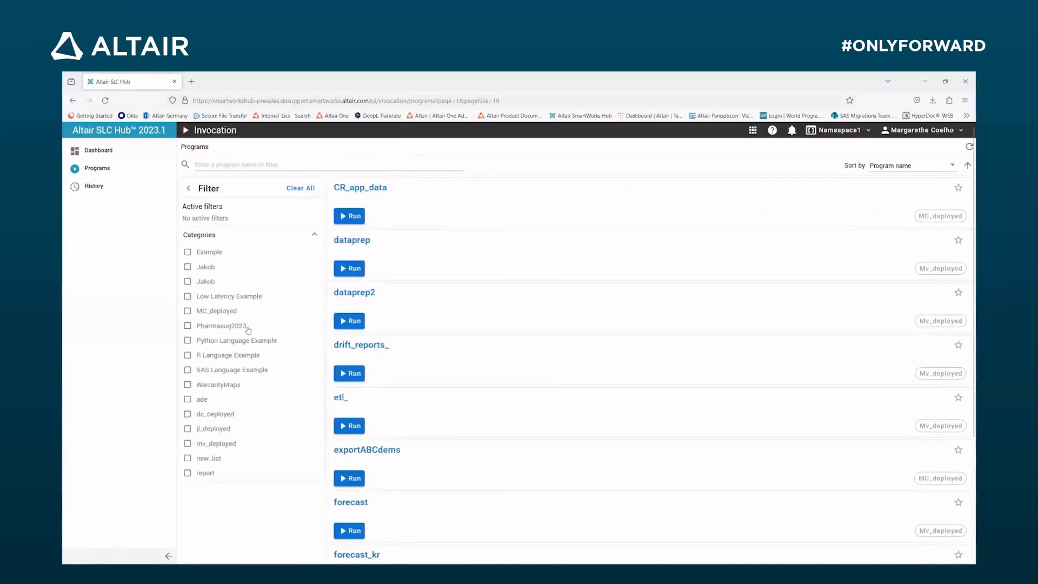
Filter the programs by the MC_deployed category and run sc_wf with its preset parameters and job label.
{"action": "left_click", "coordinate": [188, 311]}
{"action": "scroll", "coordinate": [405, 410], "scroll_direction": "down", "scroll_amount": 3}
{"action": "left_click", "coordinate": [352, 442]}
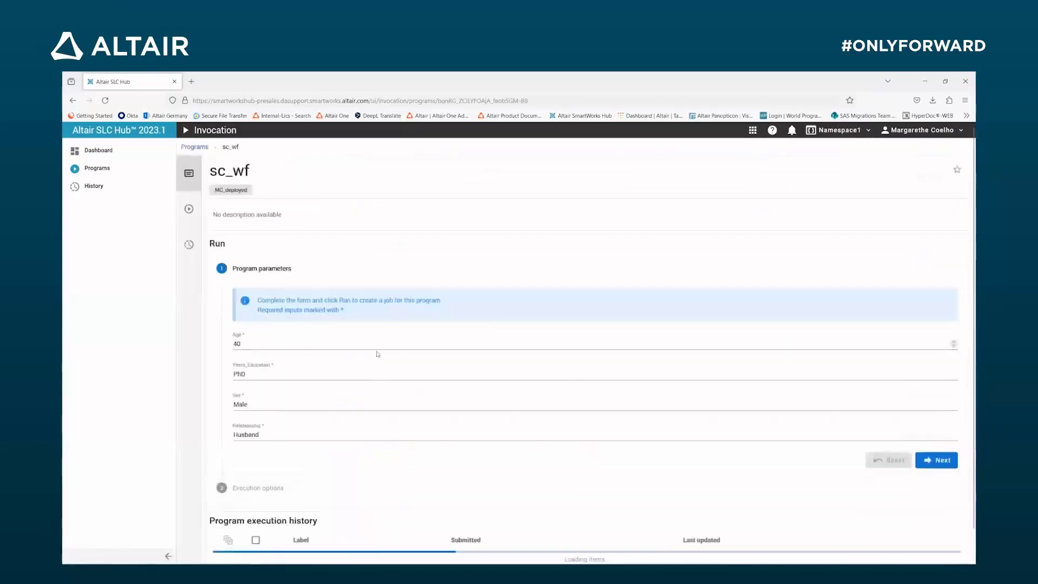
{"action": "left_click", "coordinate": [949, 460]}
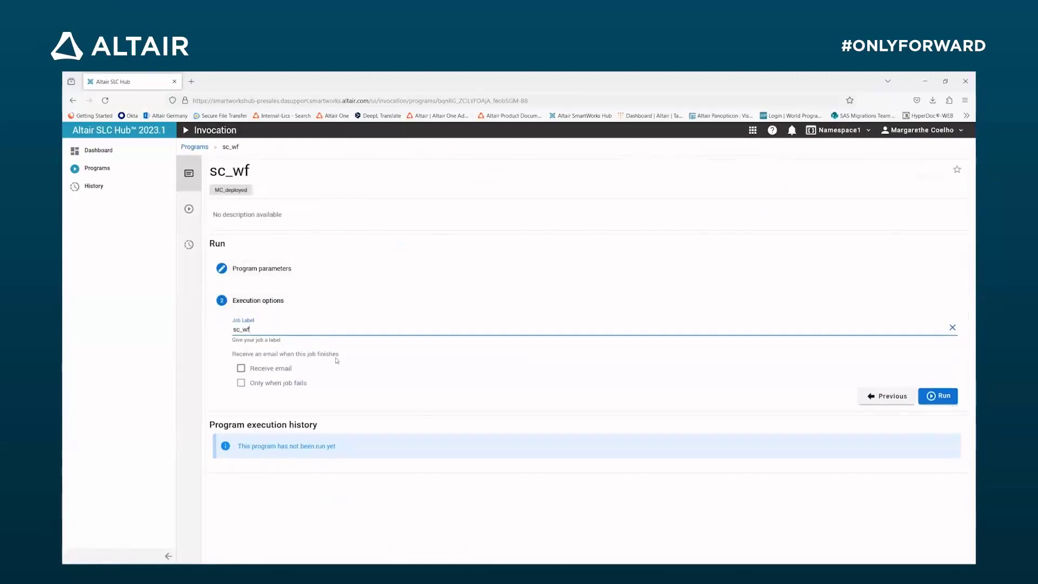
{"action": "left_click", "coordinate": [946, 401]}
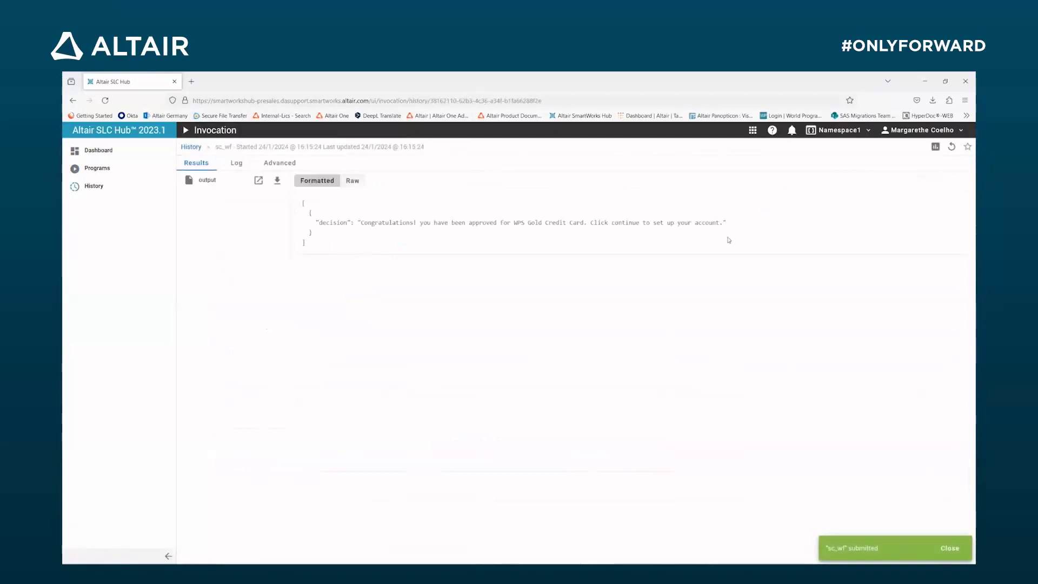
Switch to the Risk_Excel_example workbook in Excel and select the whole applicant table including its headers.
{"action": "mouse_move", "coordinate": [627, 562]}
{"action": "left_click", "coordinate": [627, 532]}
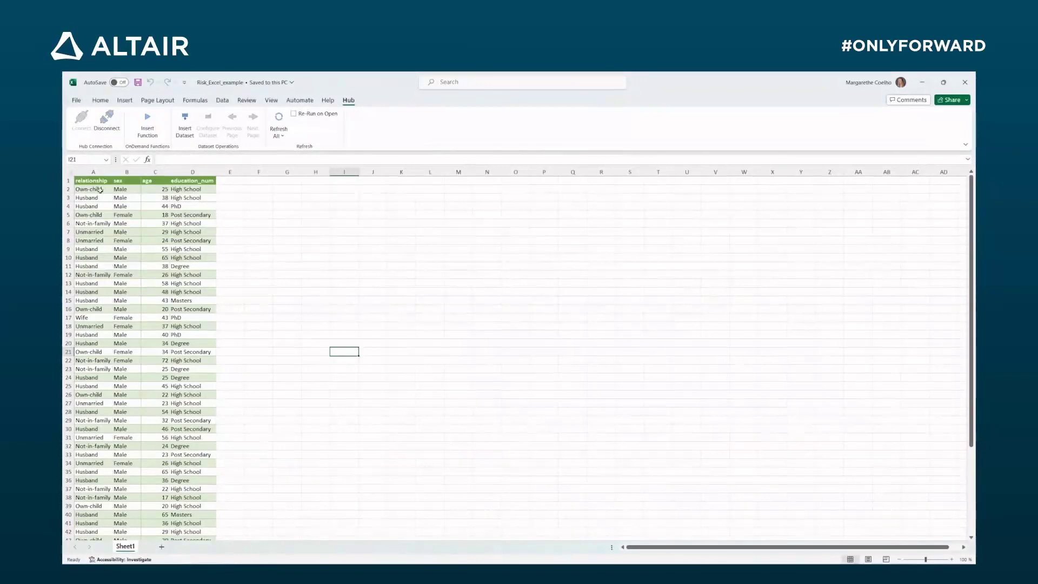
{"action": "scroll", "coordinate": [158, 302], "scroll_direction": "down", "scroll_amount": 10}
{"action": "scroll", "coordinate": [139, 284], "scroll_direction": "up", "scroll_amount": 10}
{"action": "left_click_drag", "start_coordinate": [94, 182], "coordinate": [179, 180]}
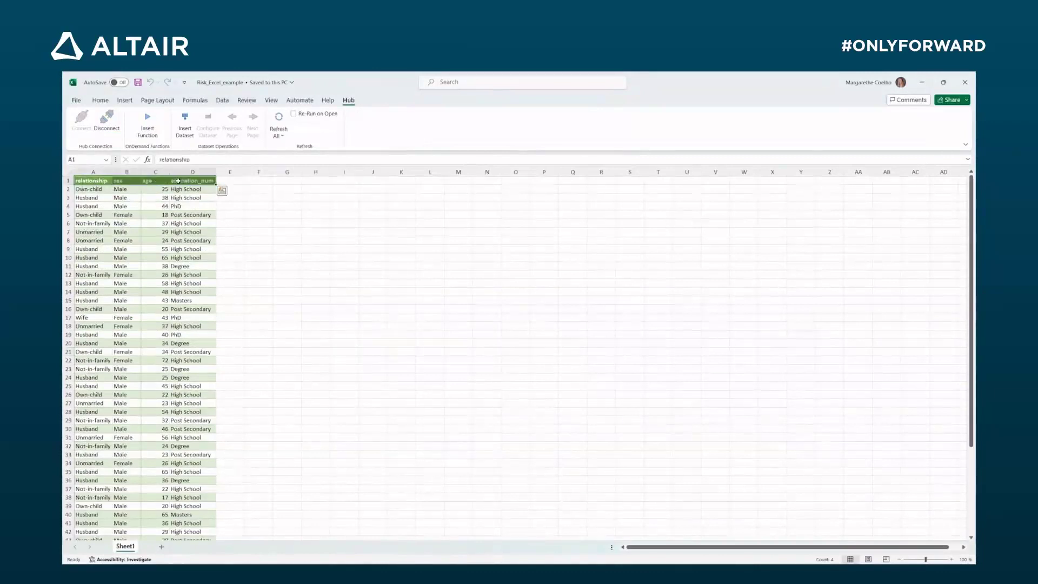
{"action": "key", "text": "ctrl+shift+Down"}
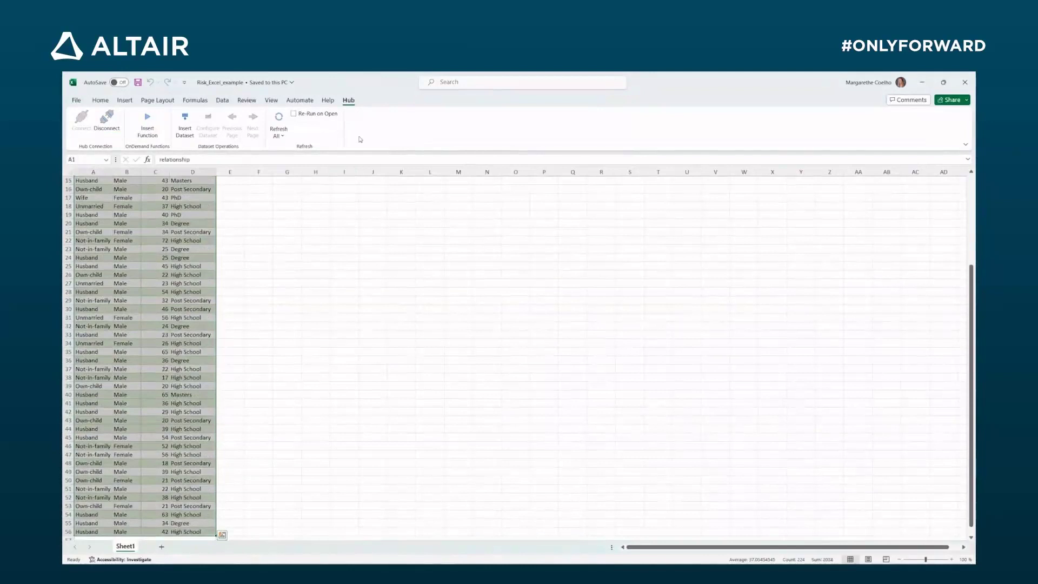
Start inserting a Hub function and choose the sc_batch program for it.
{"action": "left_click", "coordinate": [151, 132]}
{"action": "scroll", "coordinate": [389, 311], "scroll_direction": "down", "scroll_amount": 2}
{"action": "scroll", "coordinate": [388, 320], "scroll_direction": "down", "scroll_amount": 1}
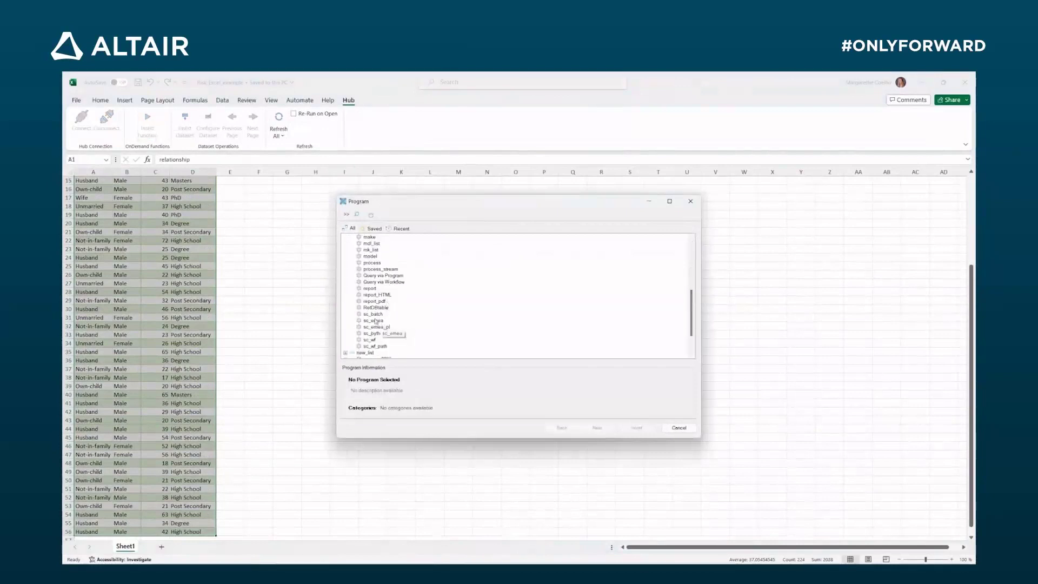
{"action": "left_click", "coordinate": [376, 314]}
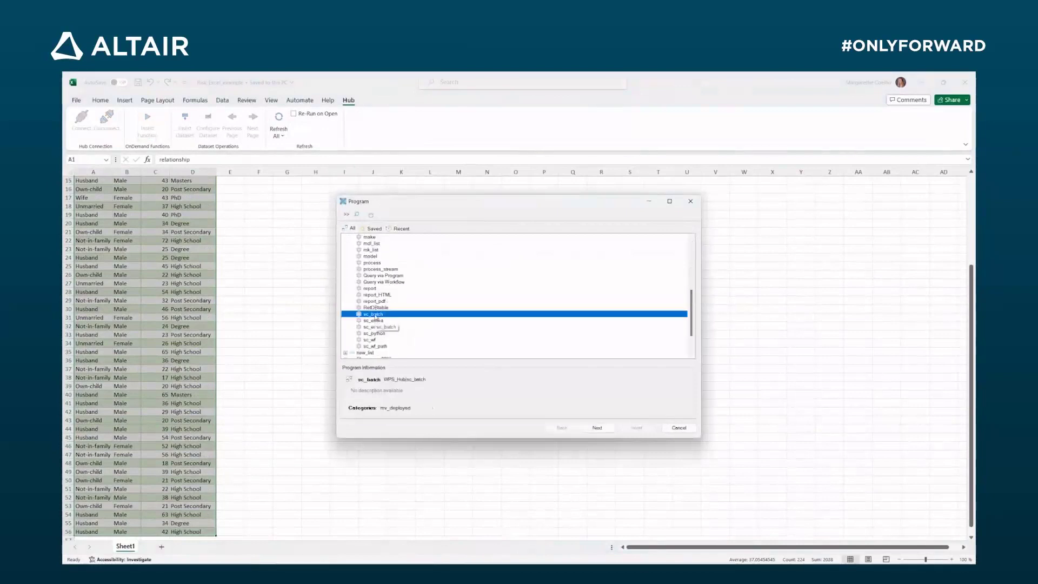
{"action": "left_click", "coordinate": [597, 428]}
Insert the sc_batch function with Sheet1 range A1:D56 as input and cell E1 as result location, and review the results.
{"action": "left_click", "coordinate": [537, 224]}
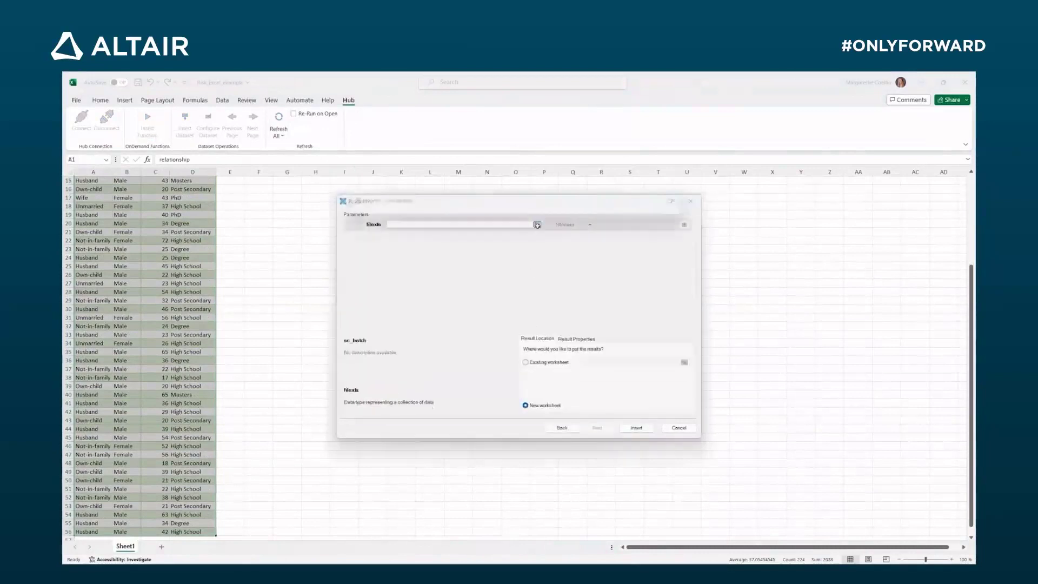
{"action": "left_click", "coordinate": [697, 212]}
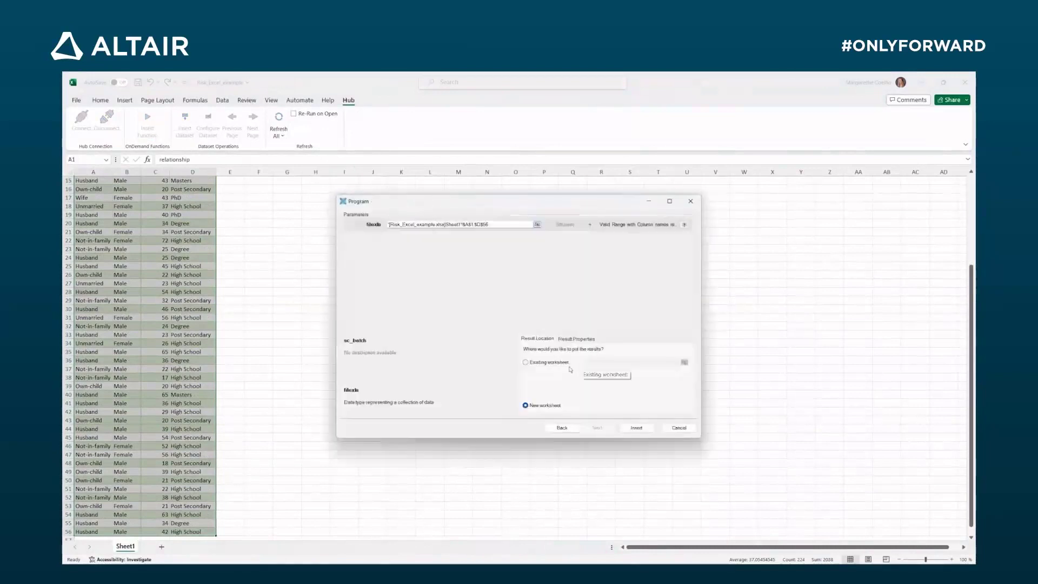
{"action": "left_click", "coordinate": [684, 361]}
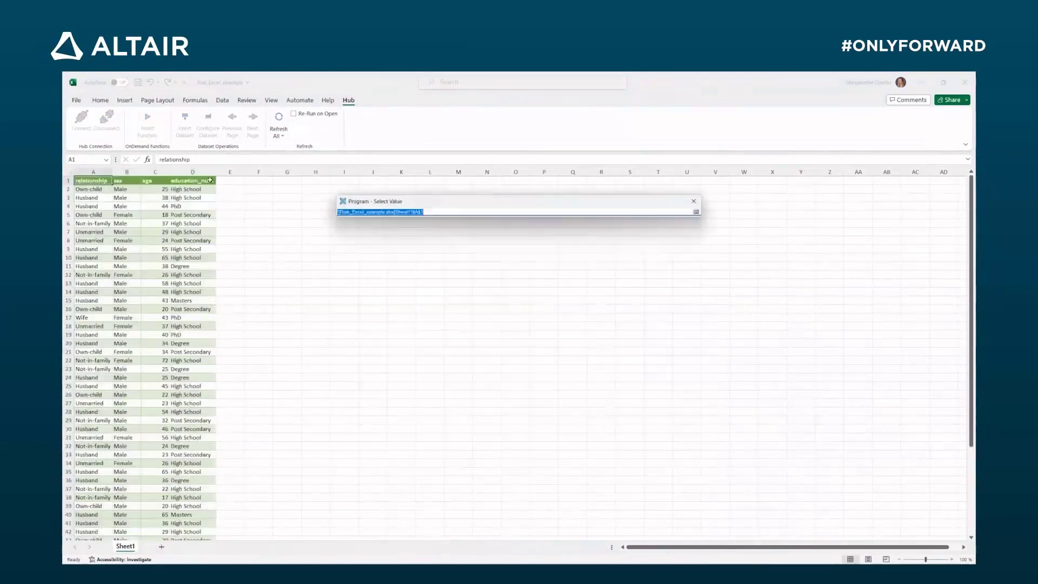
{"action": "left_click", "coordinate": [696, 212]}
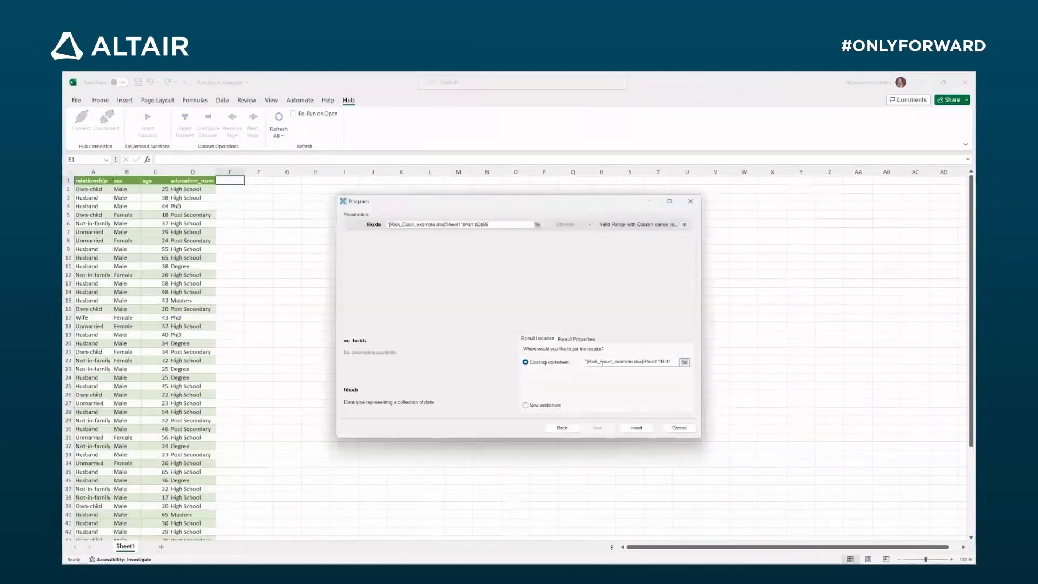
{"action": "left_click", "coordinate": [637, 427]}
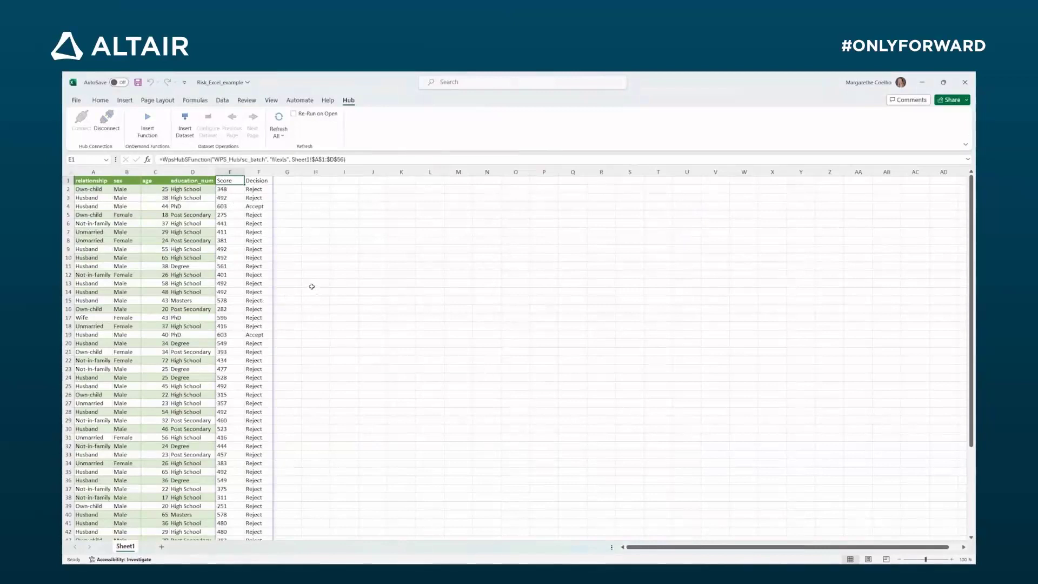
{"action": "scroll", "coordinate": [311, 287], "scroll_direction": "down", "scroll_amount": 8}
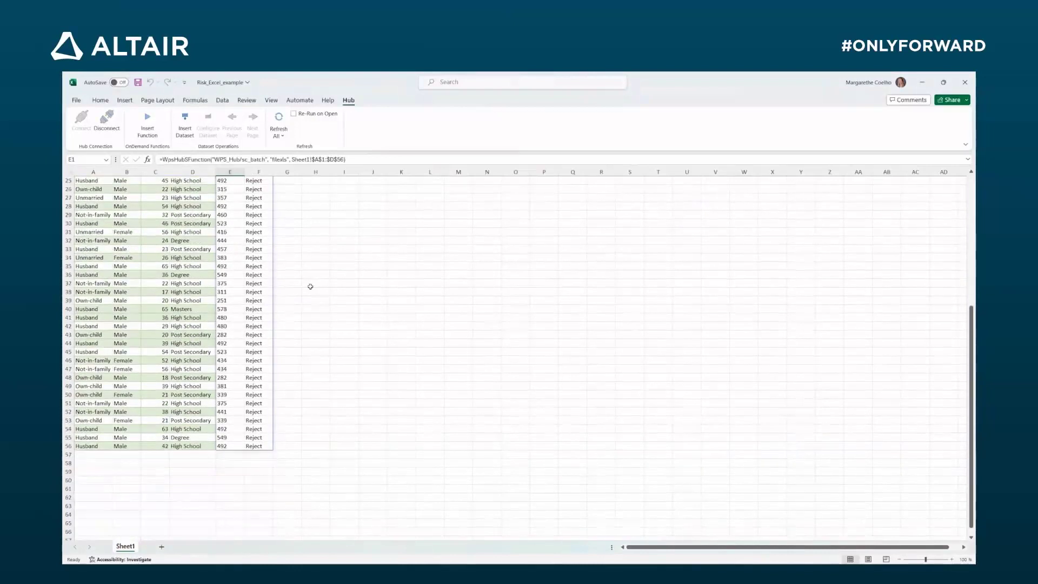
{"action": "scroll", "coordinate": [308, 285], "scroll_direction": "up", "scroll_amount": 8}
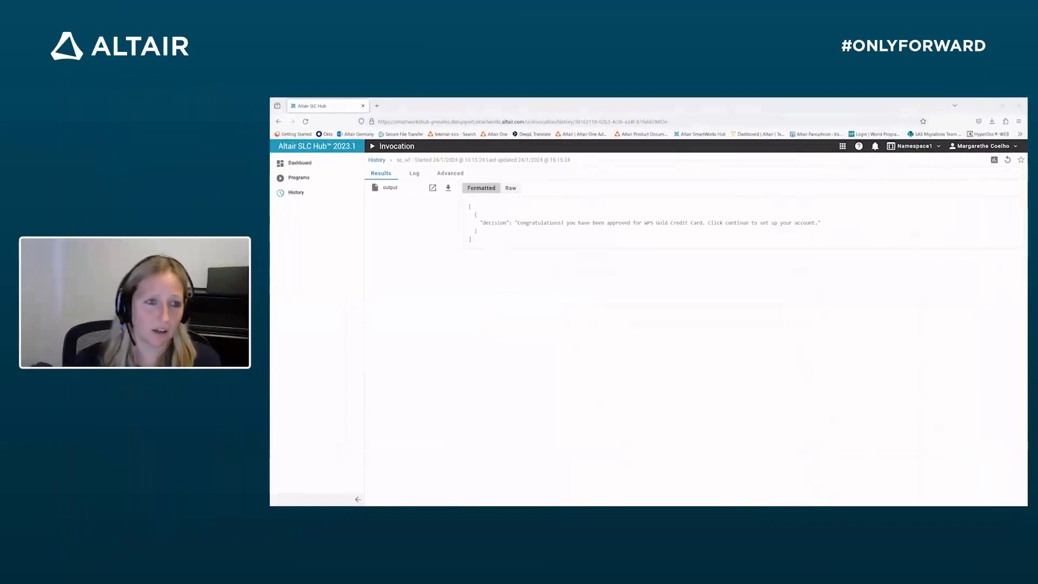
{"action": "double_click", "coordinate": [130, 399]}
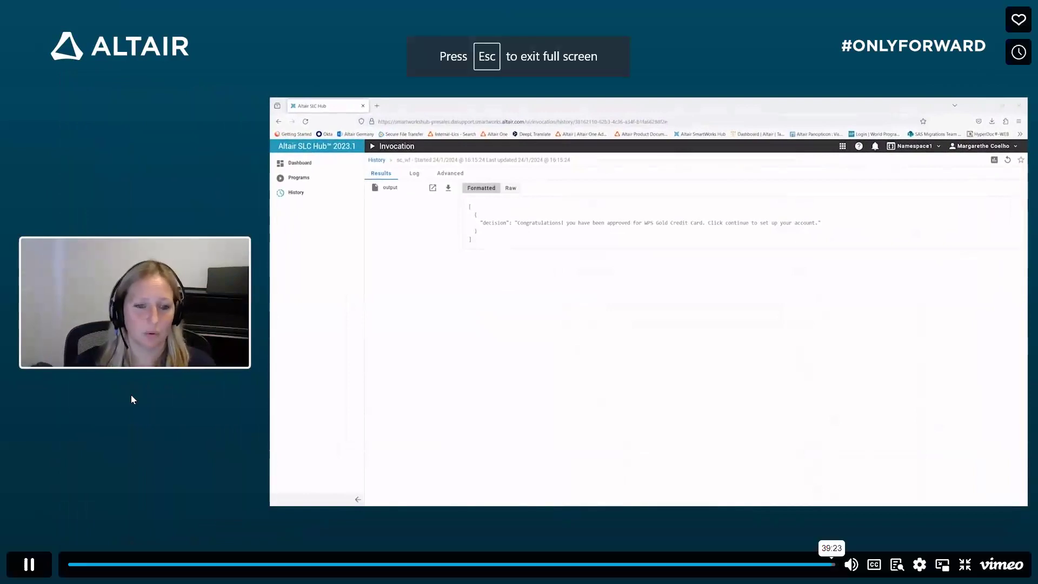